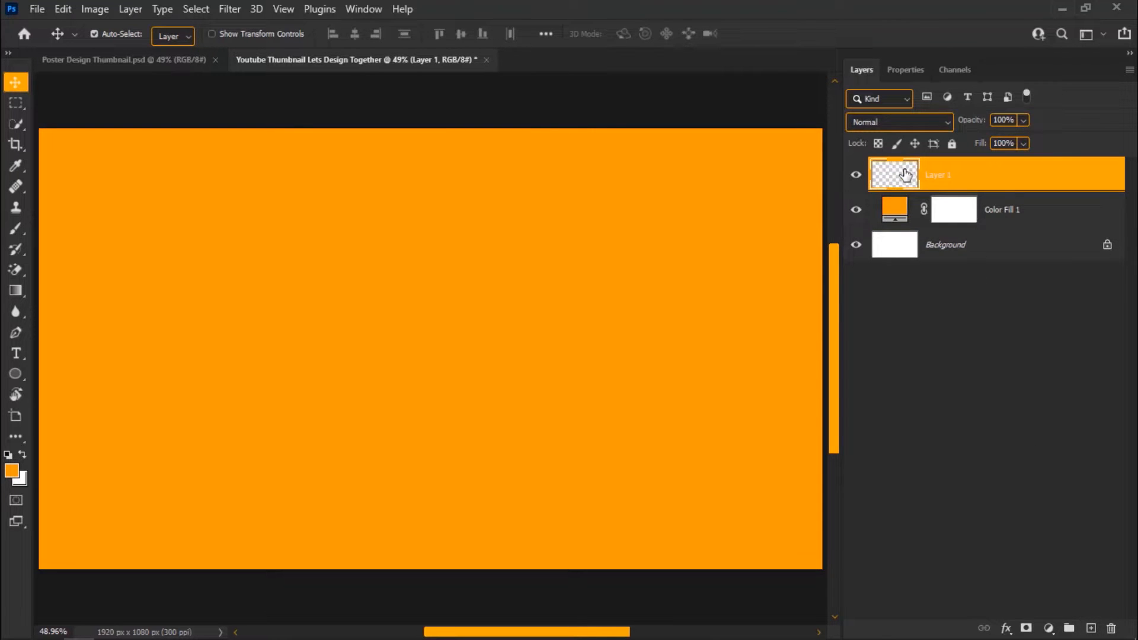
- Fill Layer 1 with white and give it a 5 px white inside stroke at 100% opacity
key("ctrl+BackSpace")
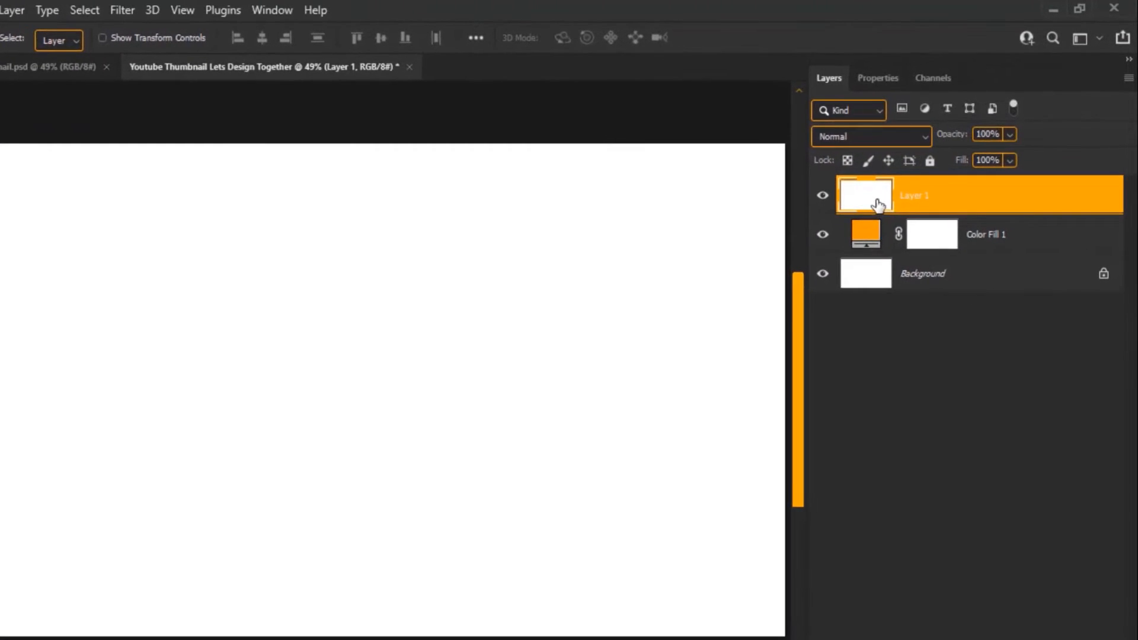
right_click(1035, 202)
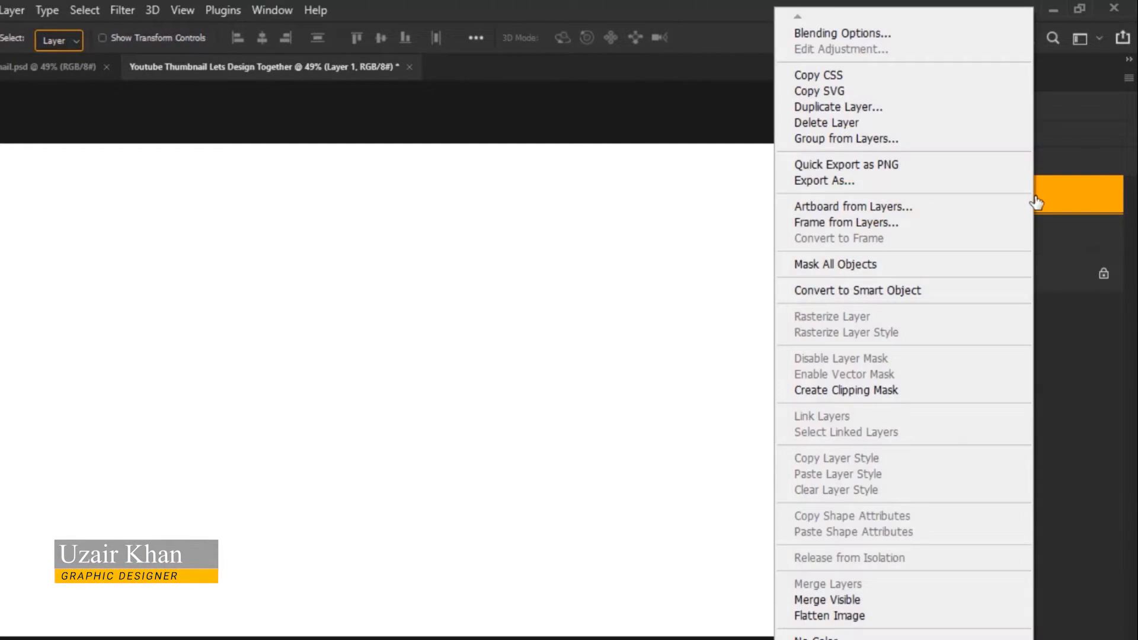
left_click(966, 34)
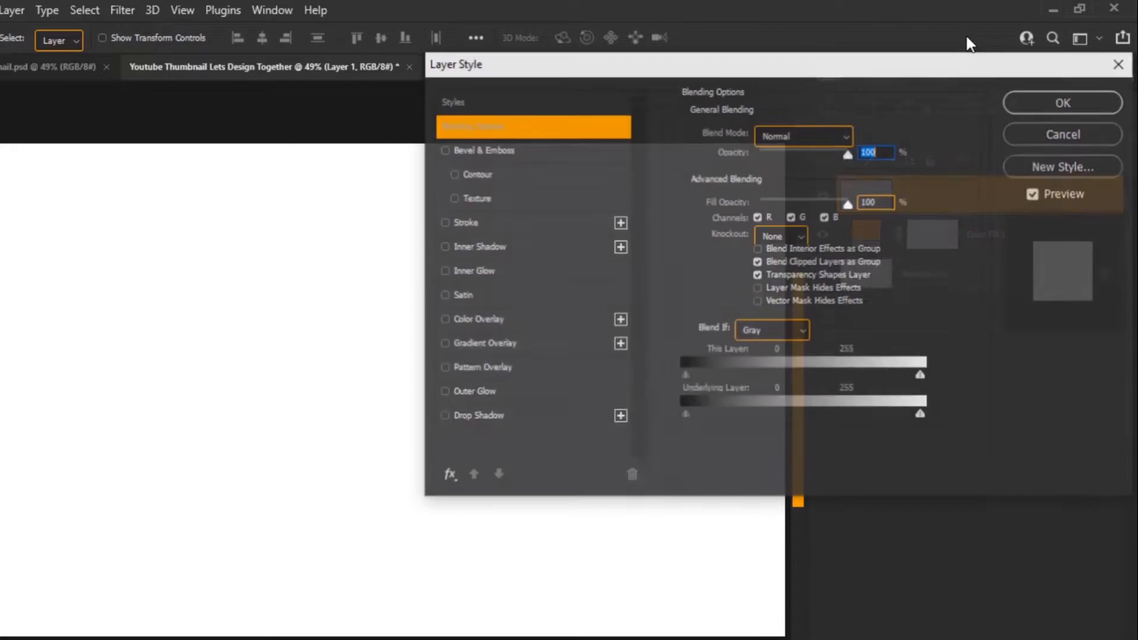
left_click(461, 224)
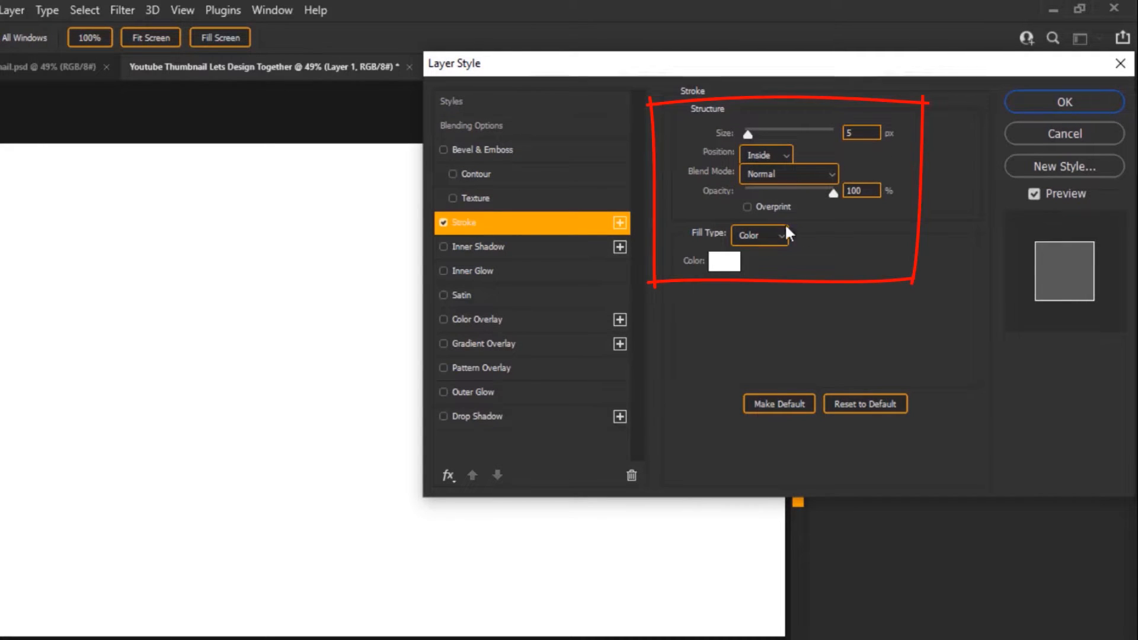
left_click(1067, 102)
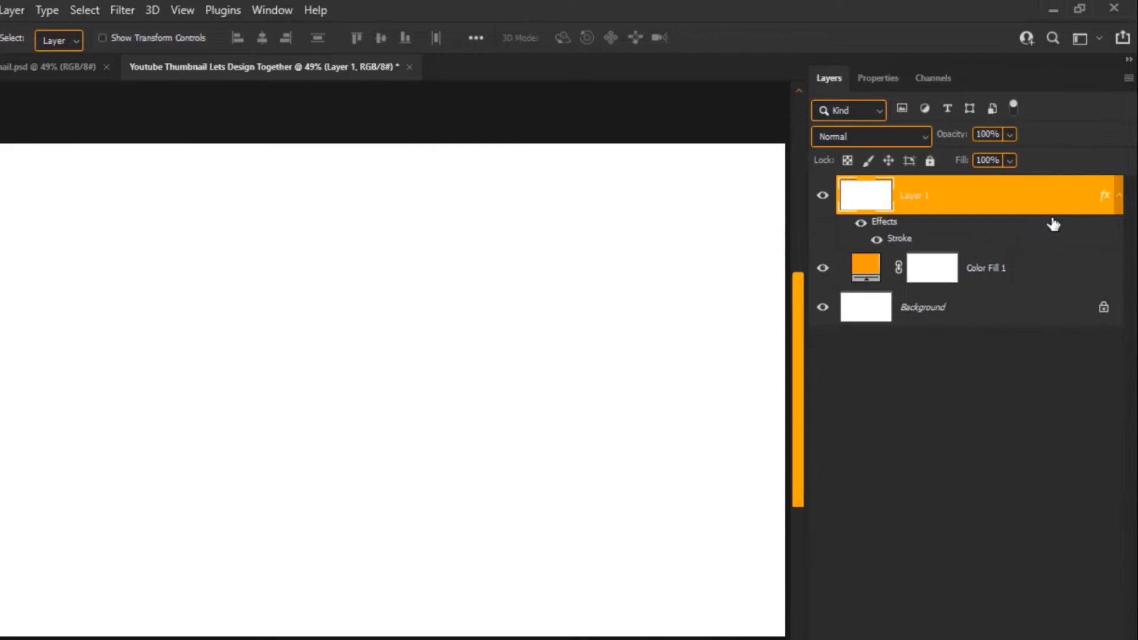
- Reduce the fill of Layer 1 to 0% so only its stroke frames the orange canvas
left_click(1009, 162)
left_click_drag(1008, 180, 882, 188)
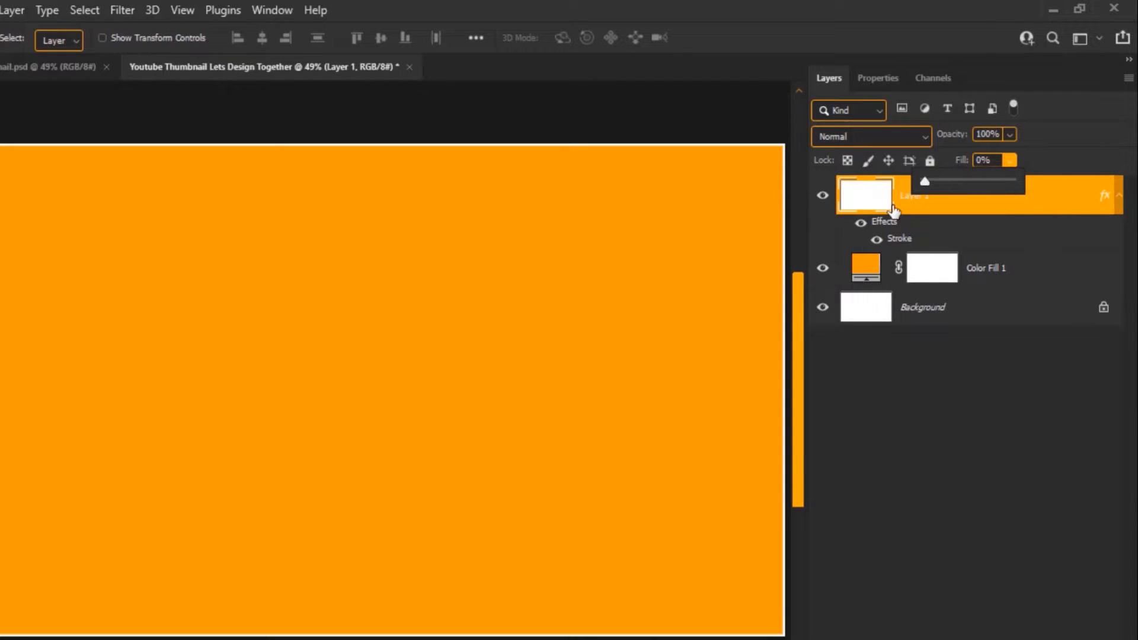
left_click(1057, 211)
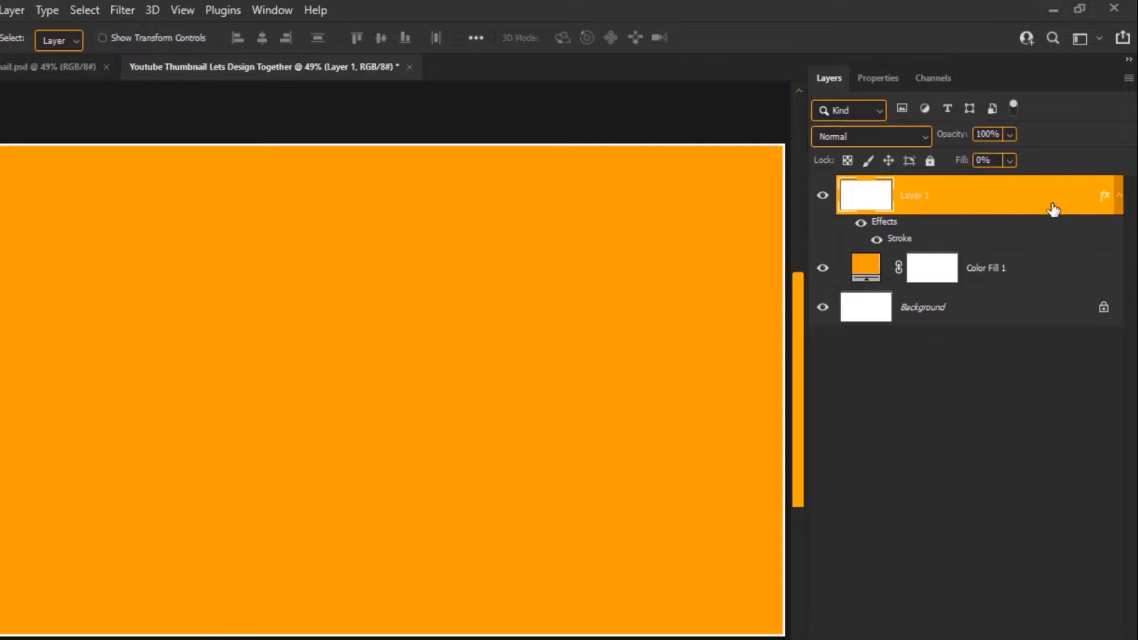
- Add a black Multiply inner shadow to Layer 1 with 40% opacity, 45° angle, 16 px distance, 4% choke and 18 px size
right_click(1043, 199)
left_click(964, 34)
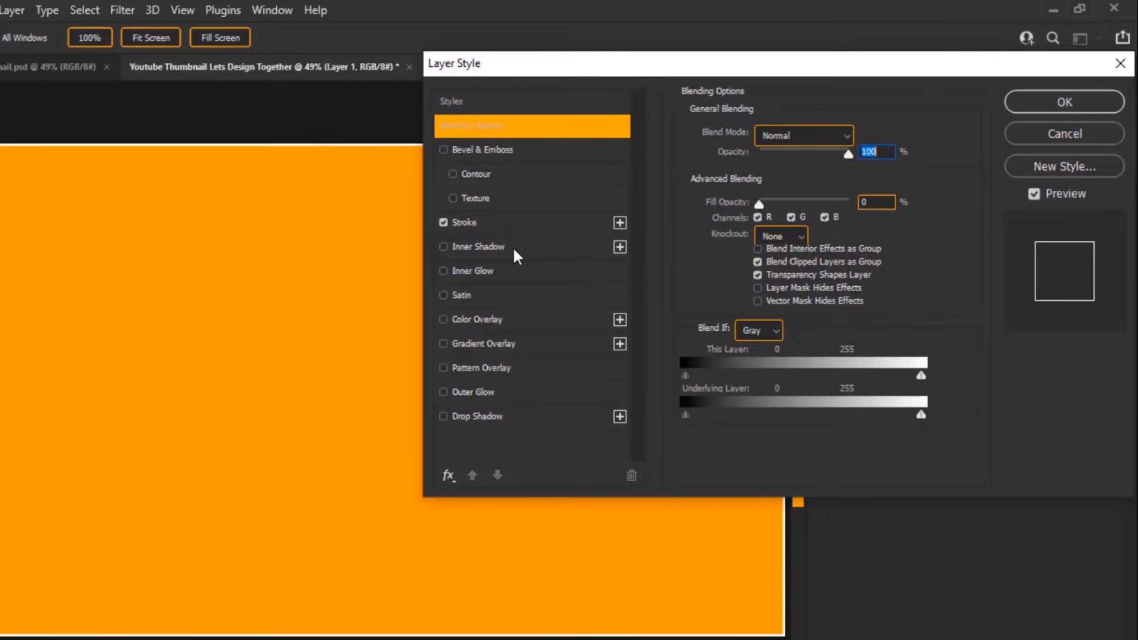
left_click(511, 247)
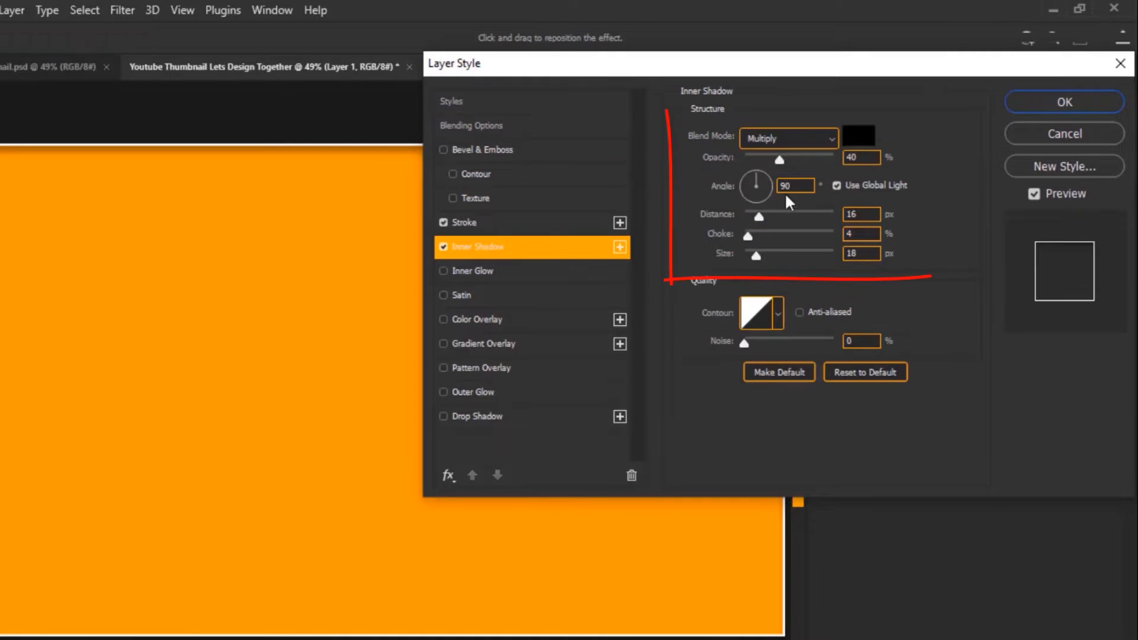
type("45")
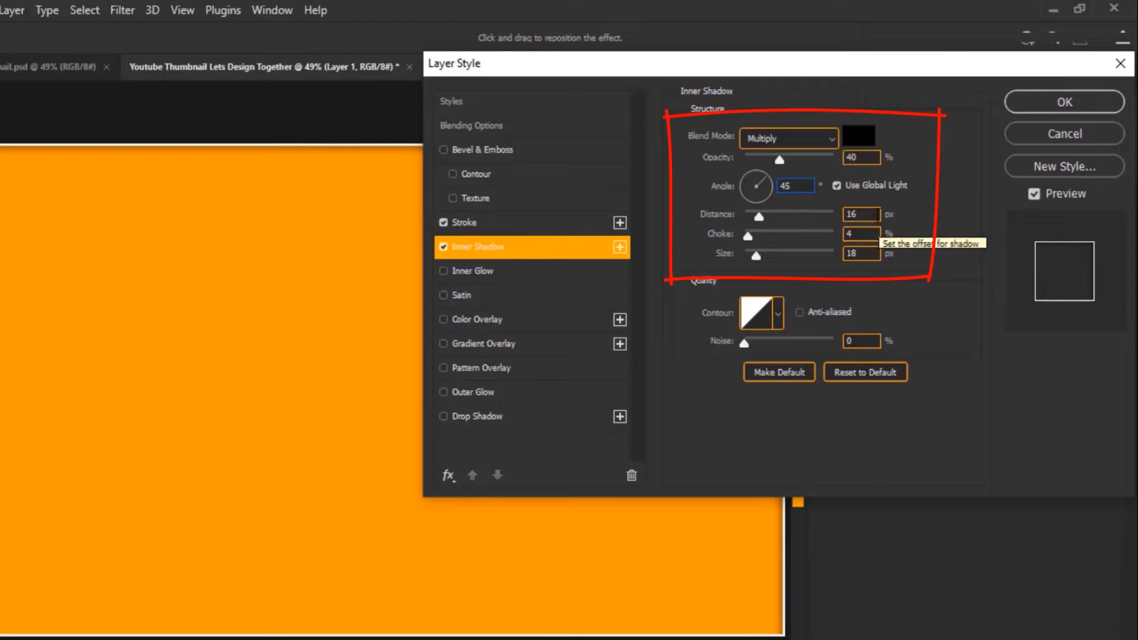
left_click(1059, 103)
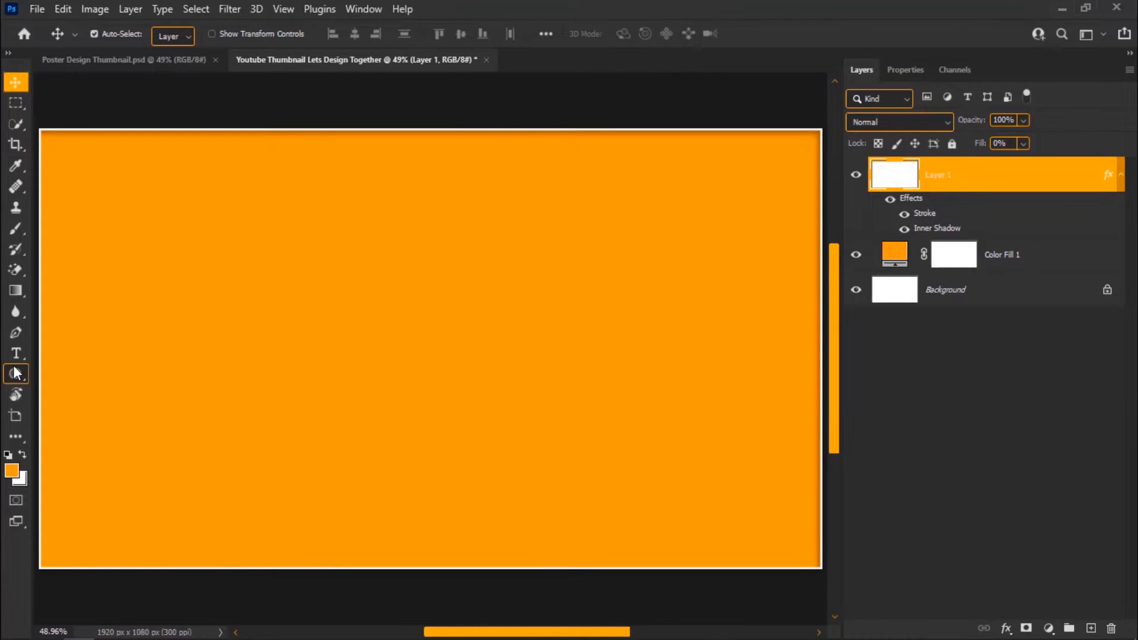
- Draw a rounded rectangle about 919 × 650 px overlapping the canvas's lower edge and round its corners to about 146 px
right_click(16, 373)
left_click(64, 372)
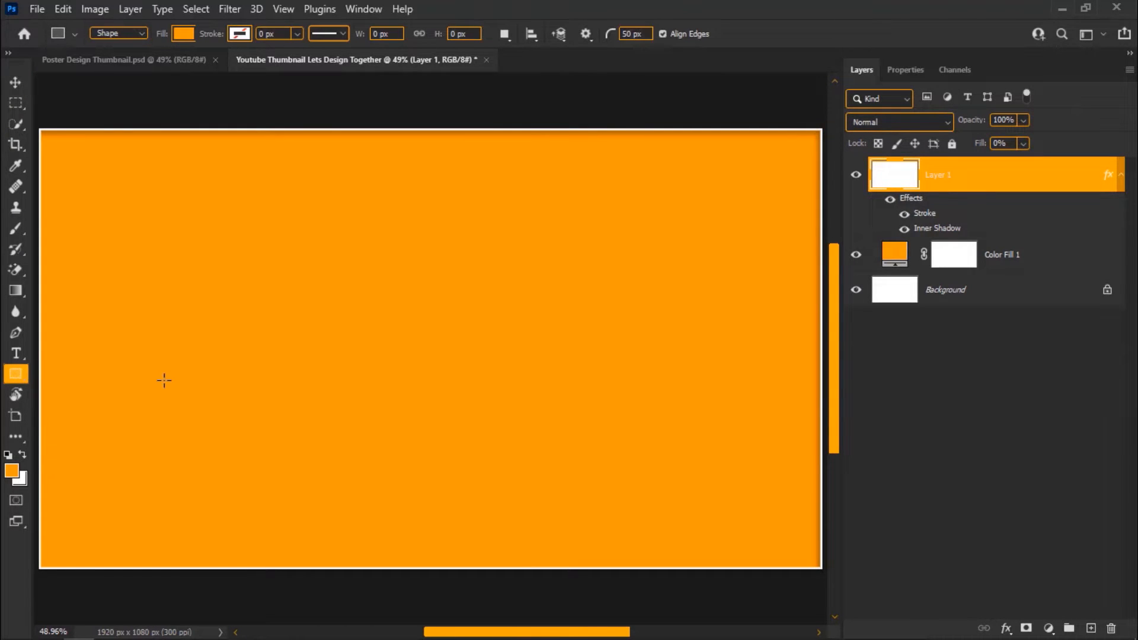
key("ctrl+minus")
left_click_drag(358, 372, 614, 553)
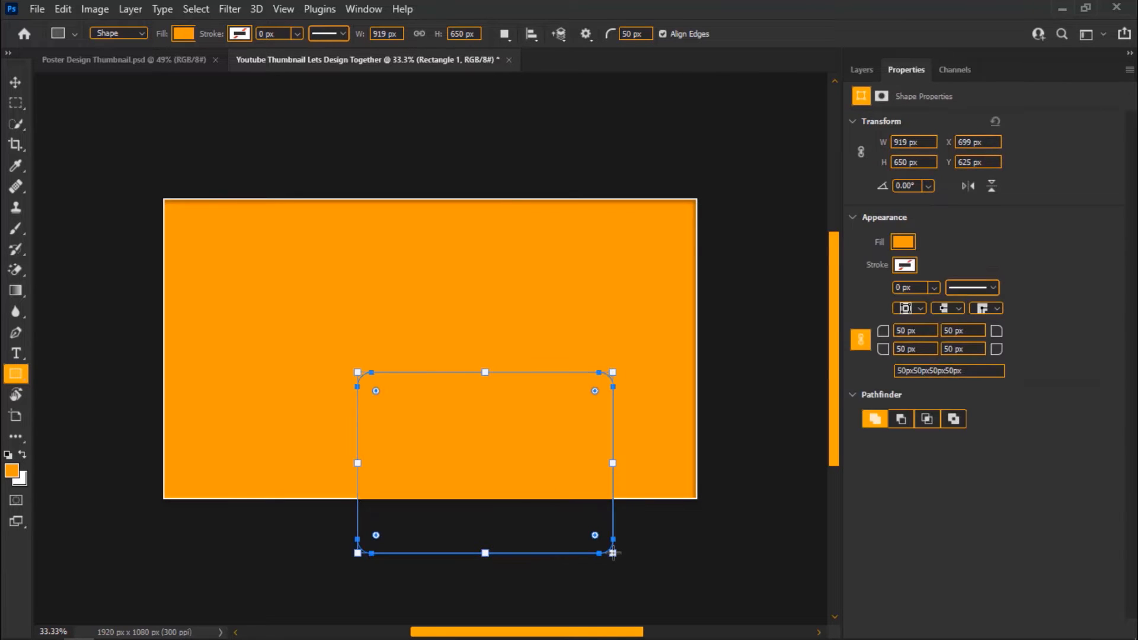
left_click_drag(595, 392, 572, 413)
- Change the rounded rectangle's fill colour to white
left_click(902, 243)
left_click(982, 329)
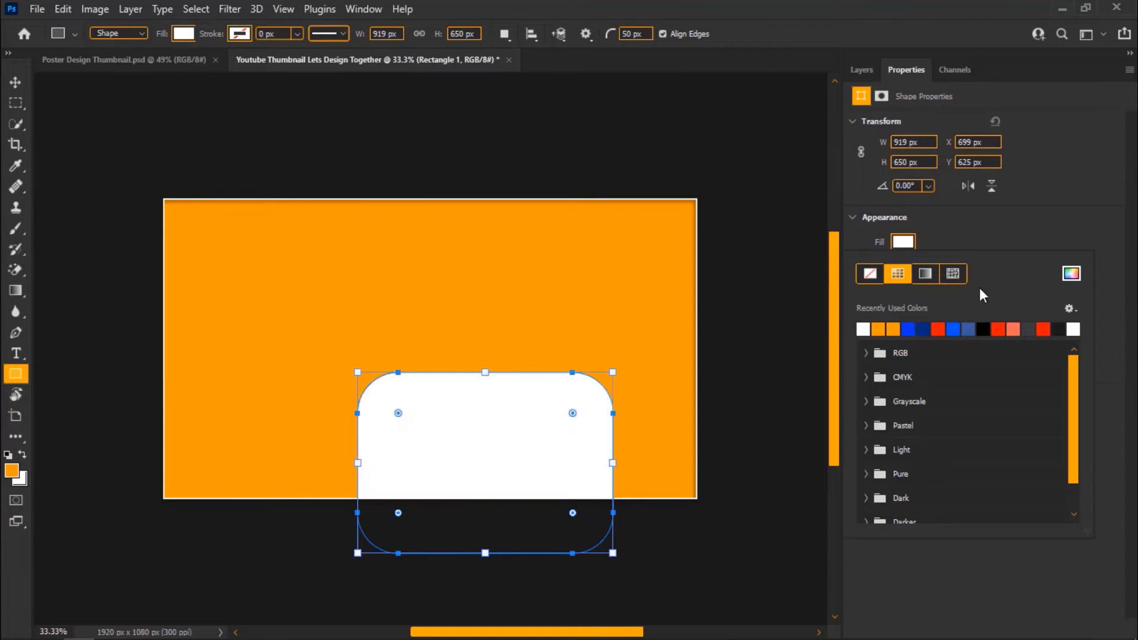
left_click(956, 235)
- Rotate the white rectangle into a diamond and position it at the canvas's lower edge, right of centre
key("v")
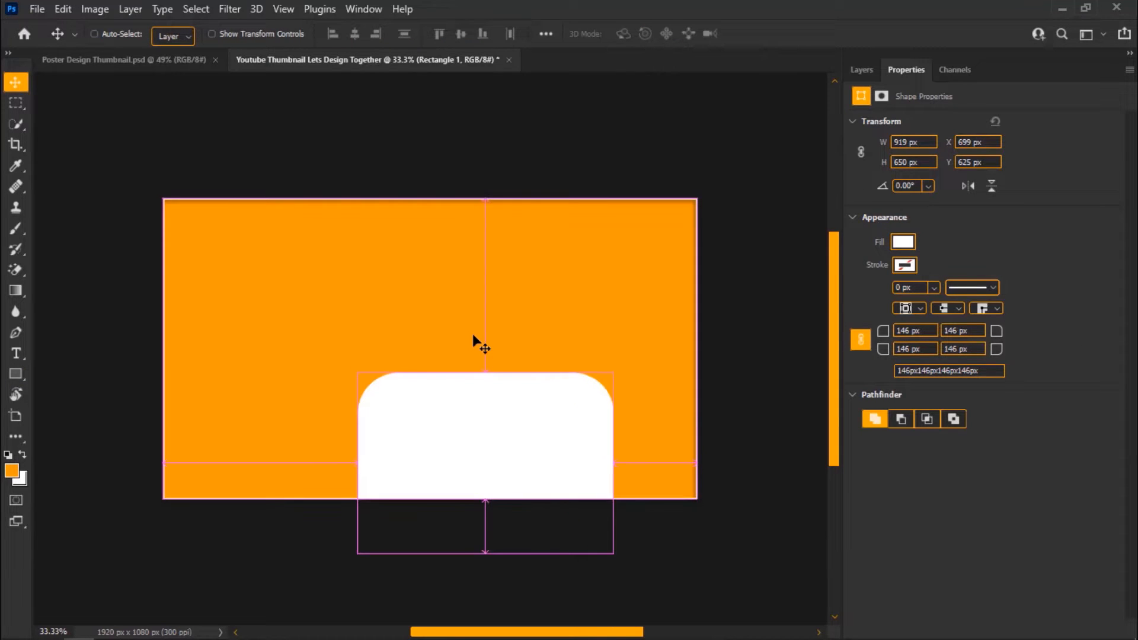
key("ctrl+t")
left_click_drag(612, 564, 707, 534)
left_click_drag(607, 508, 597, 508)
key("Return")
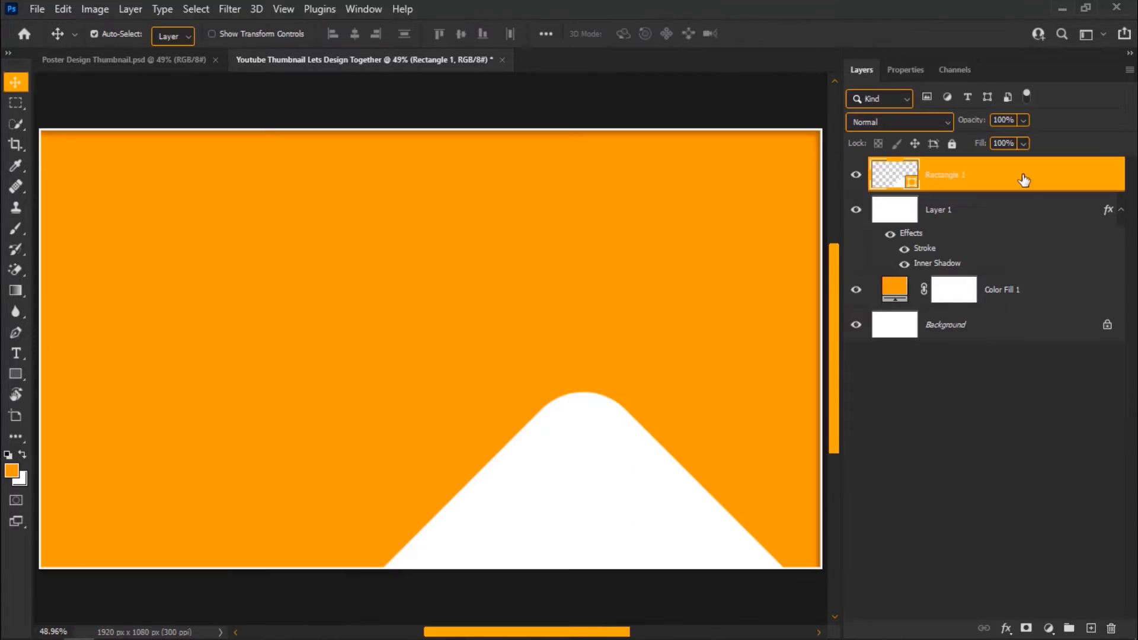
- Place a vertically flipped duplicate of the white shape at the canvas's upper edge and align both shapes by horizontal centers
left_click_drag(1023, 178, 1091, 628)
key("ctrl+t")
right_click(593, 542)
left_click(583, 531)
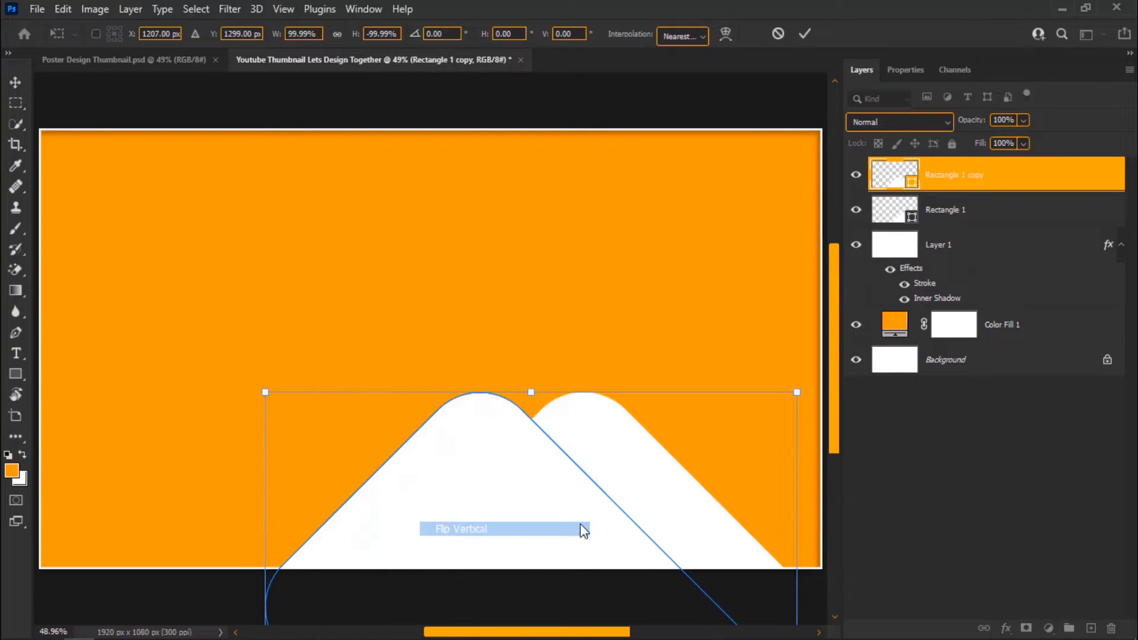
left_click_drag(584, 529, 579, 221)
key("Return")
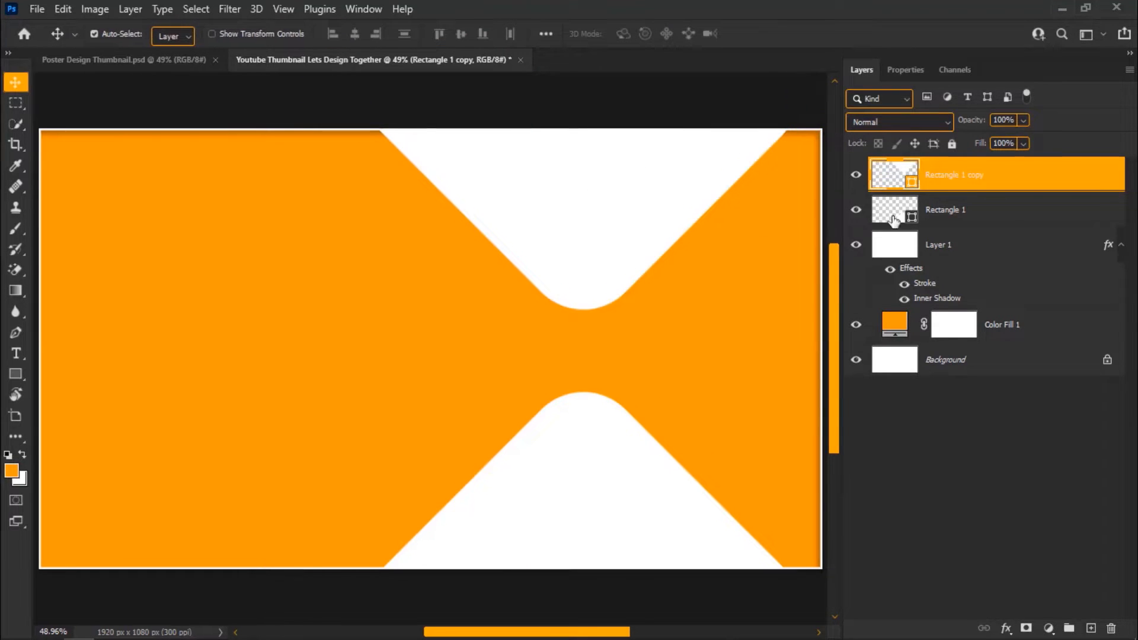
left_click(1018, 219, "shift")
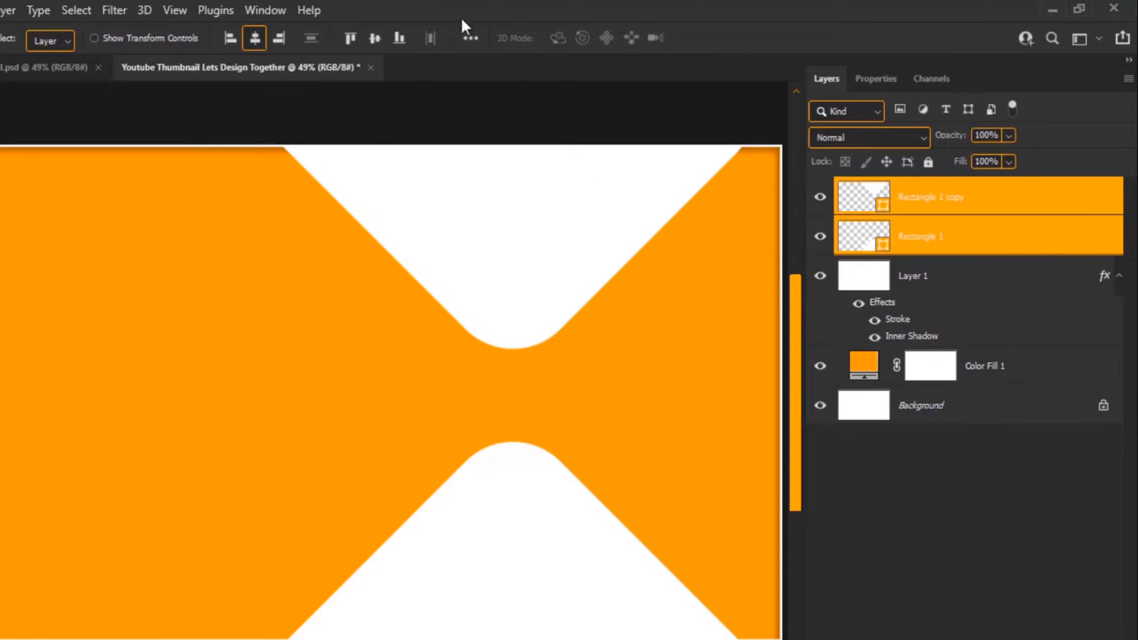
- Add a black Multiply drop shadow to Rectangle 1 with 40% opacity, 45° angle, 16 px distance, 13% spread and 32 px size
left_click(1068, 239)
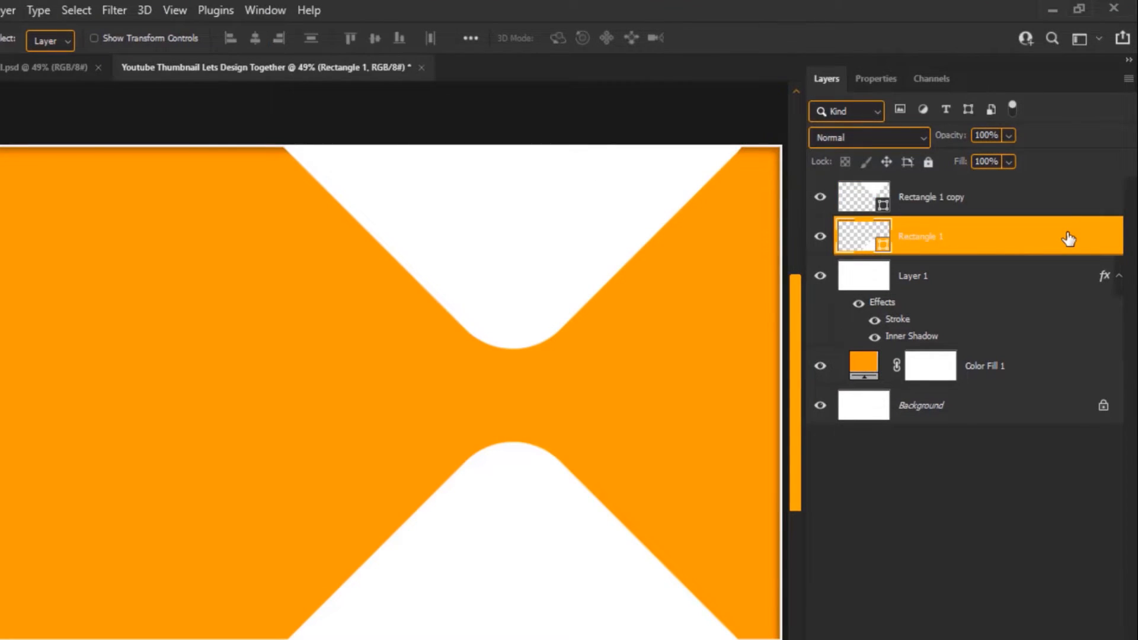
right_click(1069, 239)
left_click(963, 37)
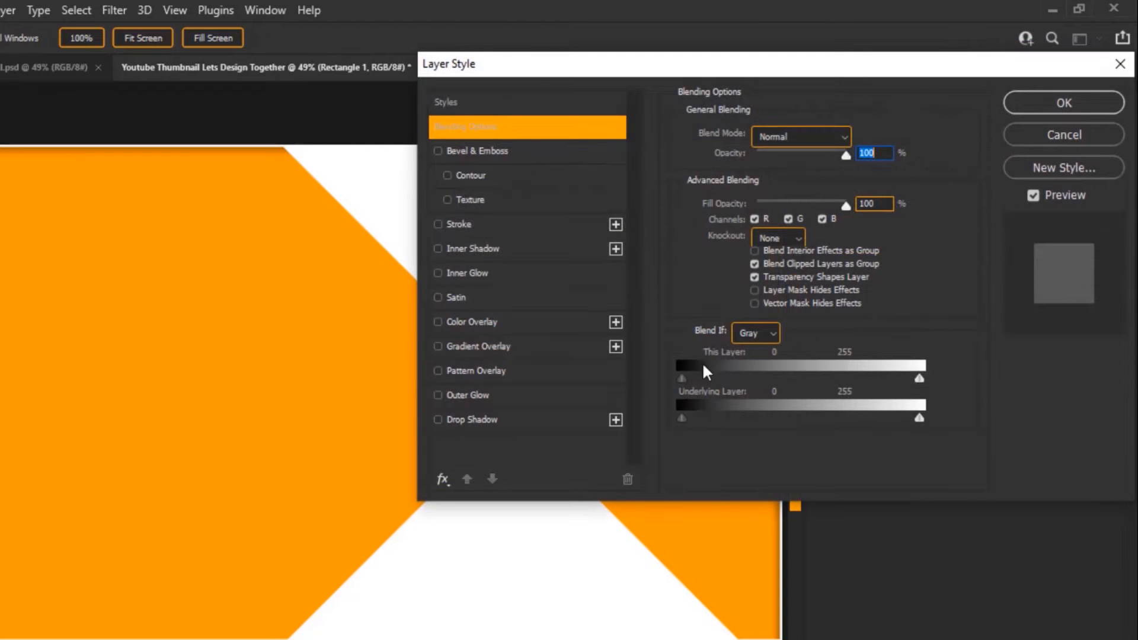
left_click(521, 421)
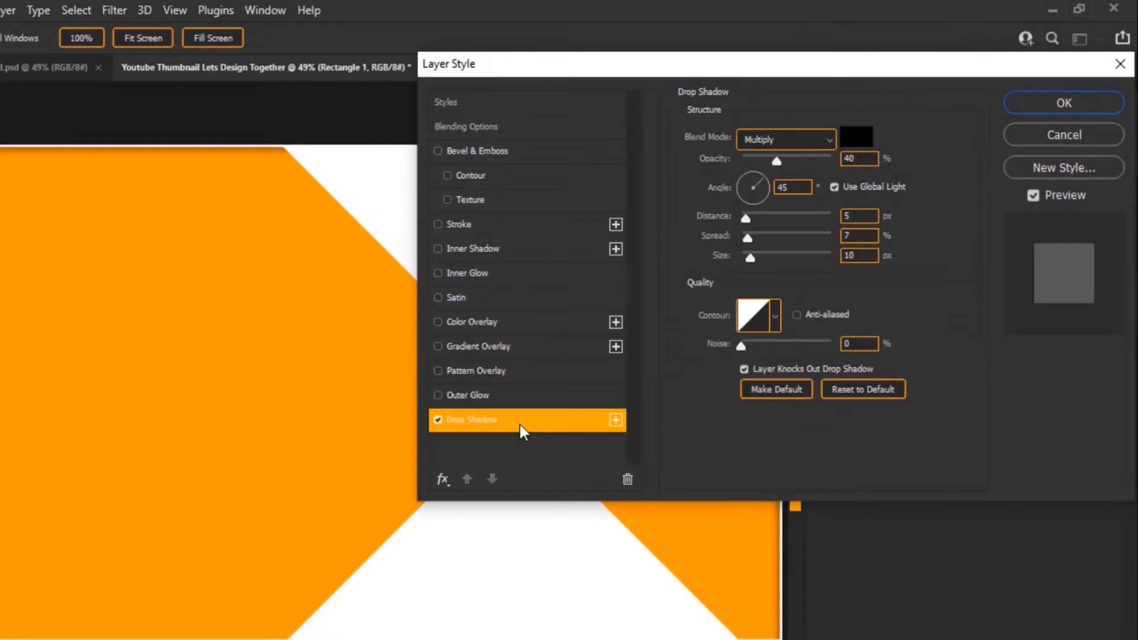
left_click_drag(750, 257, 757, 217)
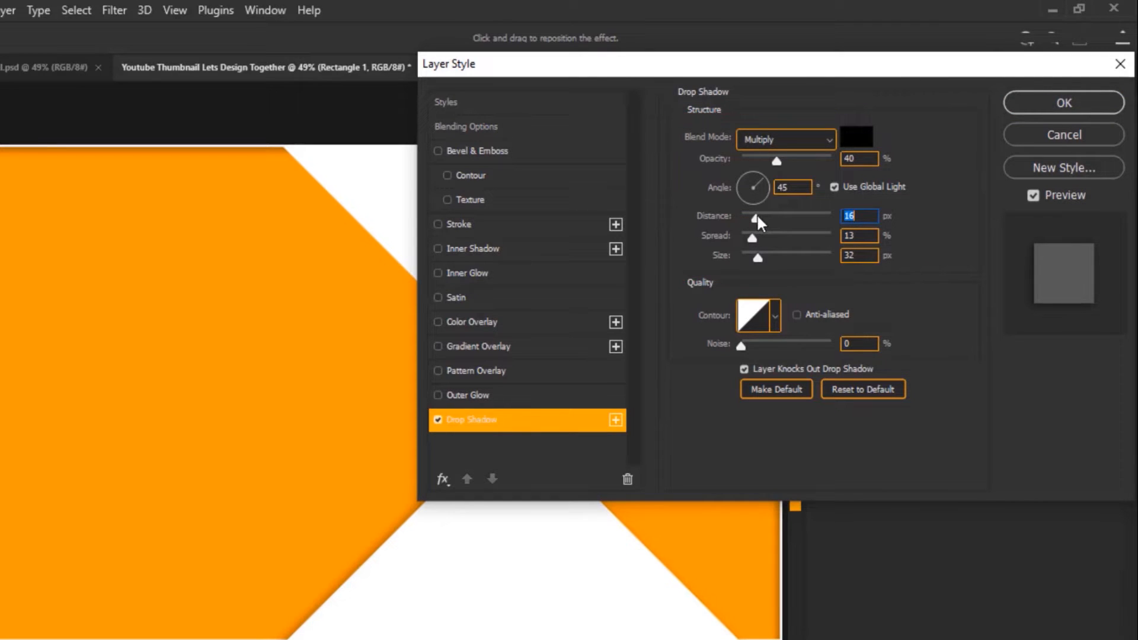
left_click_drag(716, 59, 848, 56)
left_click_drag(929, 59, 783, 70)
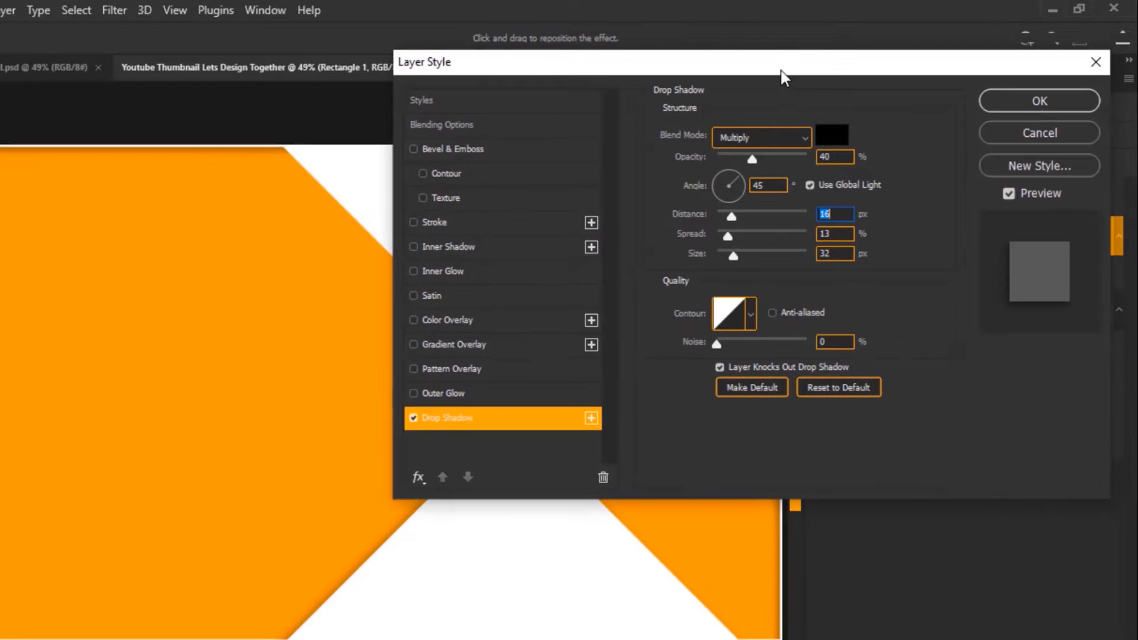
left_click(1043, 102)
- Copy the layer style of Rectangle 1 and paste it onto Rectangle 1 copy
right_click(1040, 240)
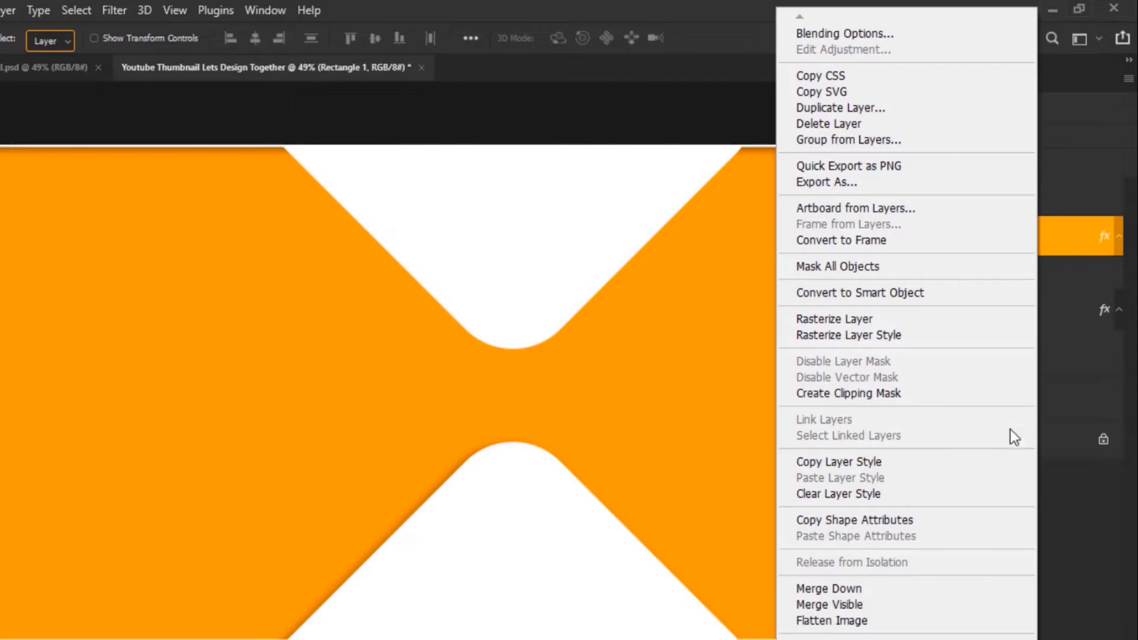
left_click(993, 467)
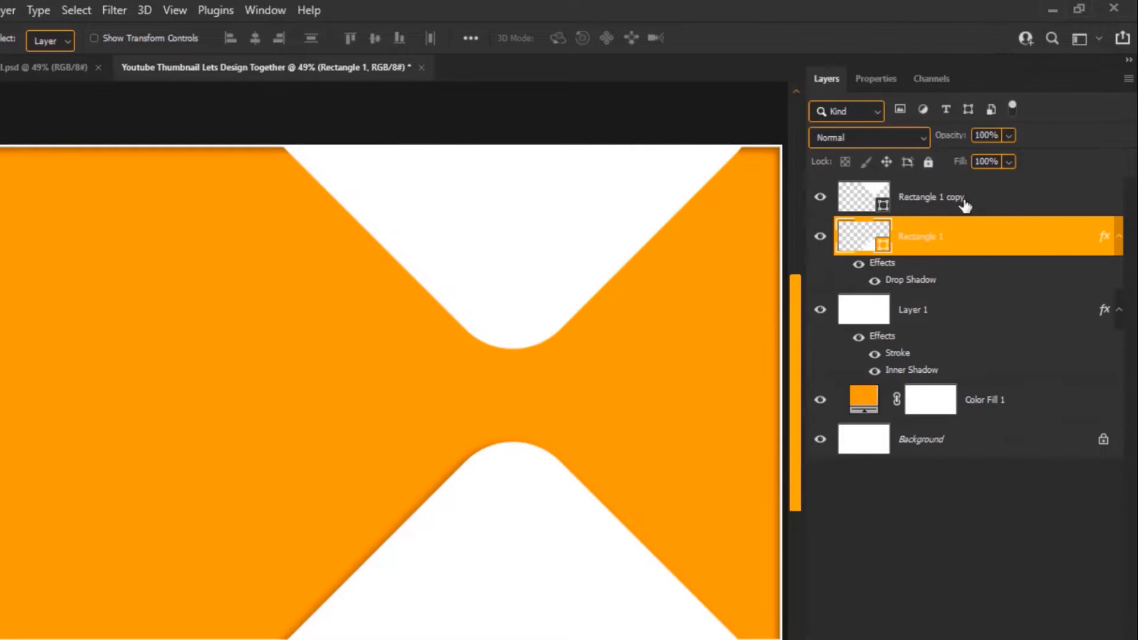
right_click(1035, 215)
left_click(923, 480)
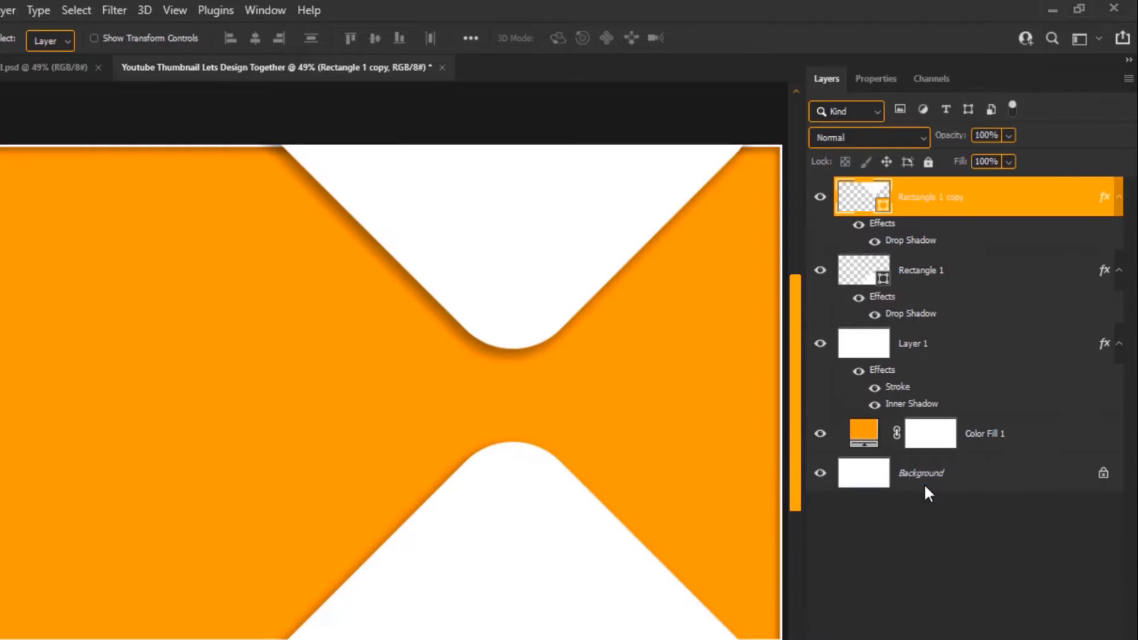
- Lower the opacity of Rectangle 1 and Rectangle 1 copy to 20%
left_click(1017, 285, "shift")
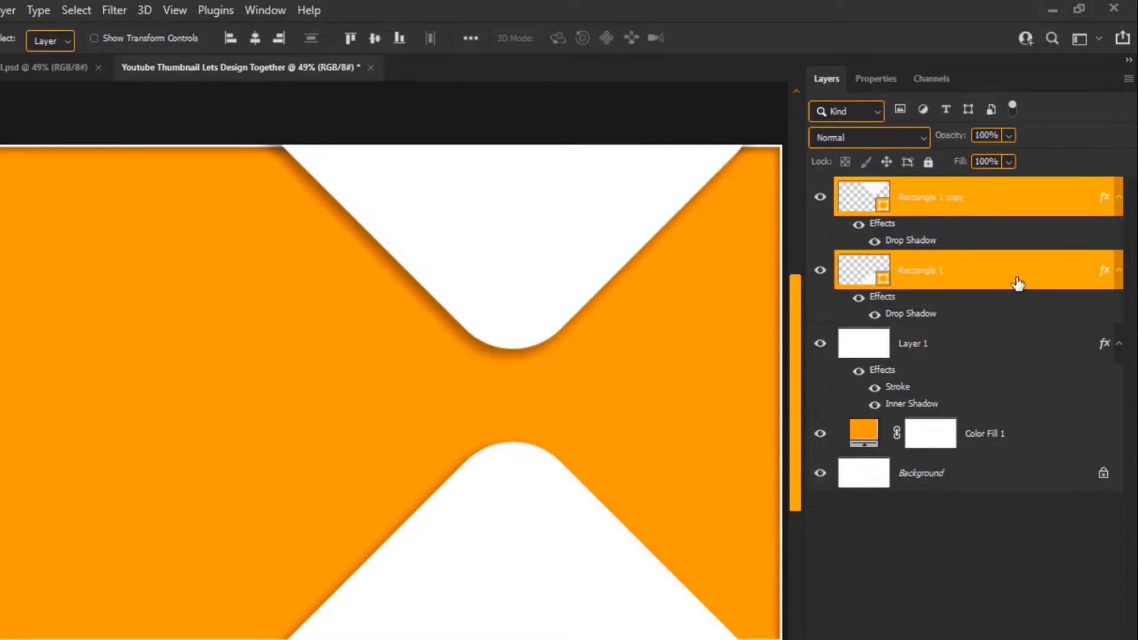
type("20")
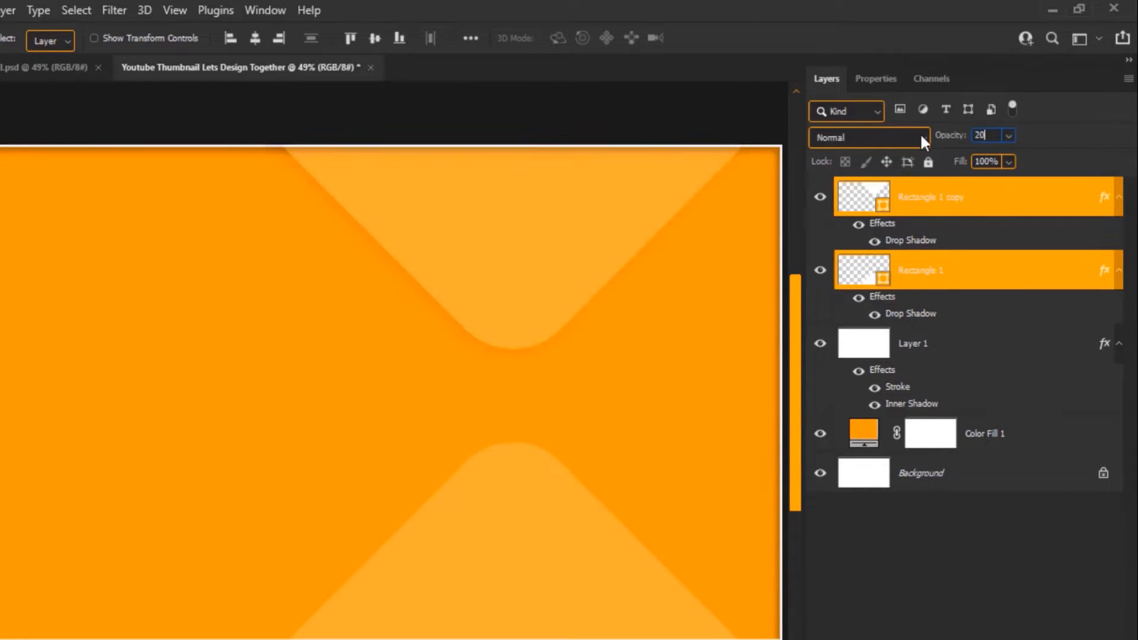
key("Return")
left_click(972, 341)
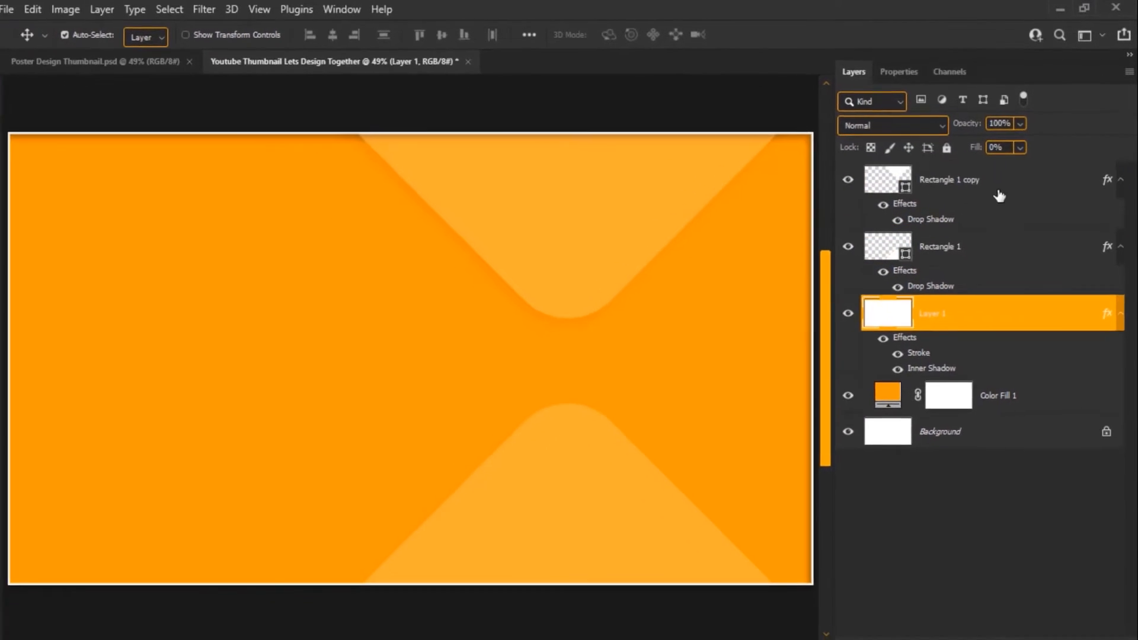
- Place the Food Poster Design image from the Desktop as an embedded layer above Rectangle 1 copy
left_click(985, 200)
left_click(36, 8)
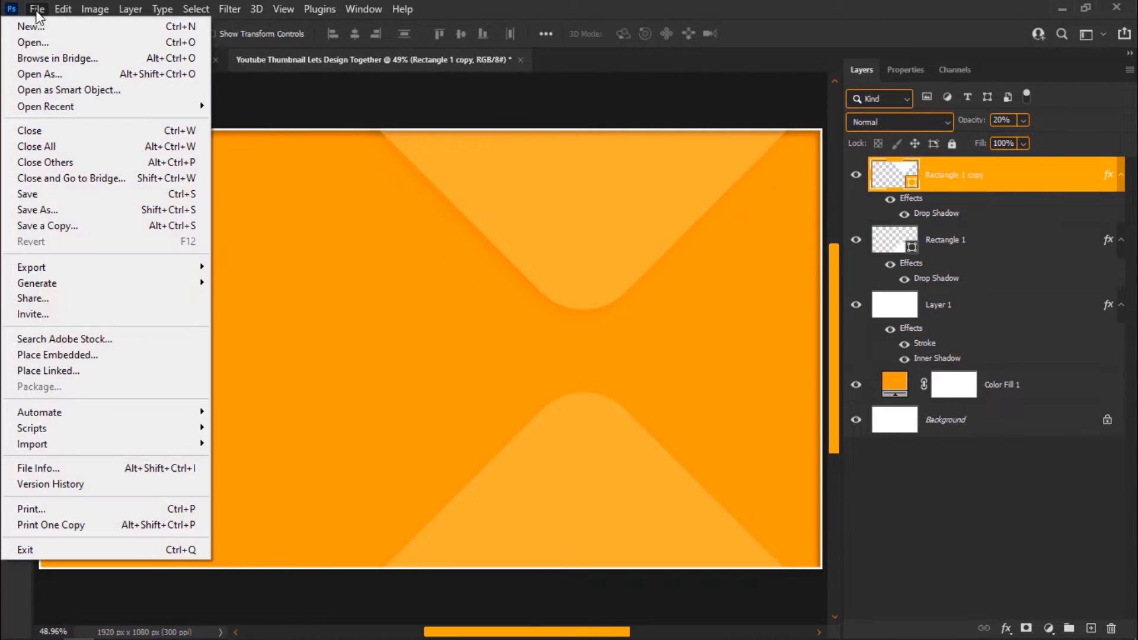
left_click(158, 356)
left_click(83, 366)
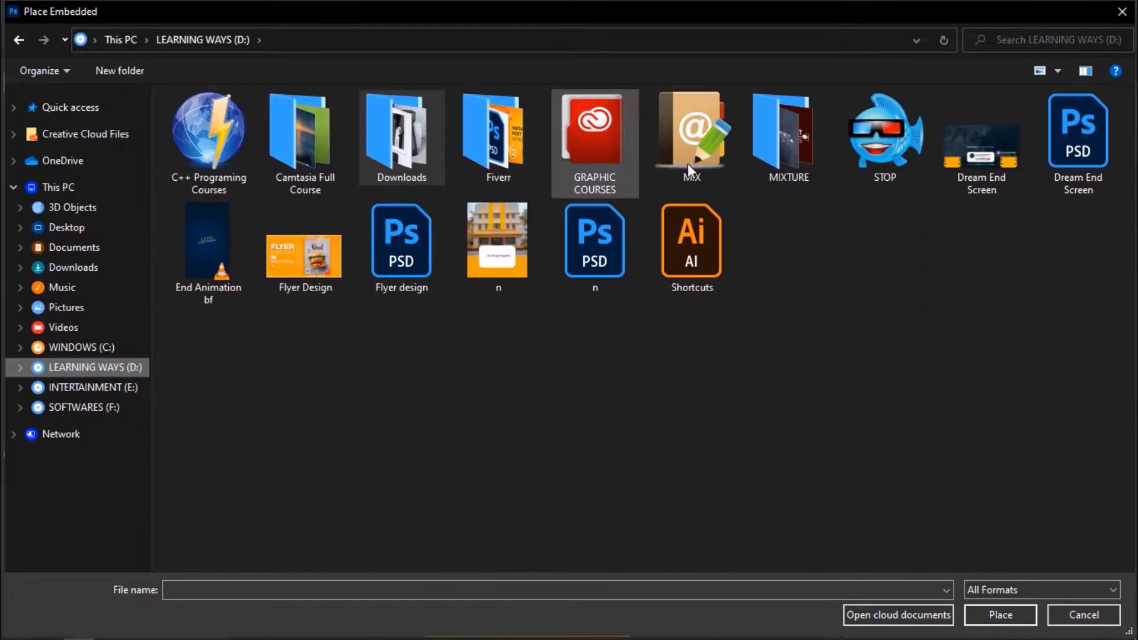
left_click(67, 227)
double_click(496, 158)
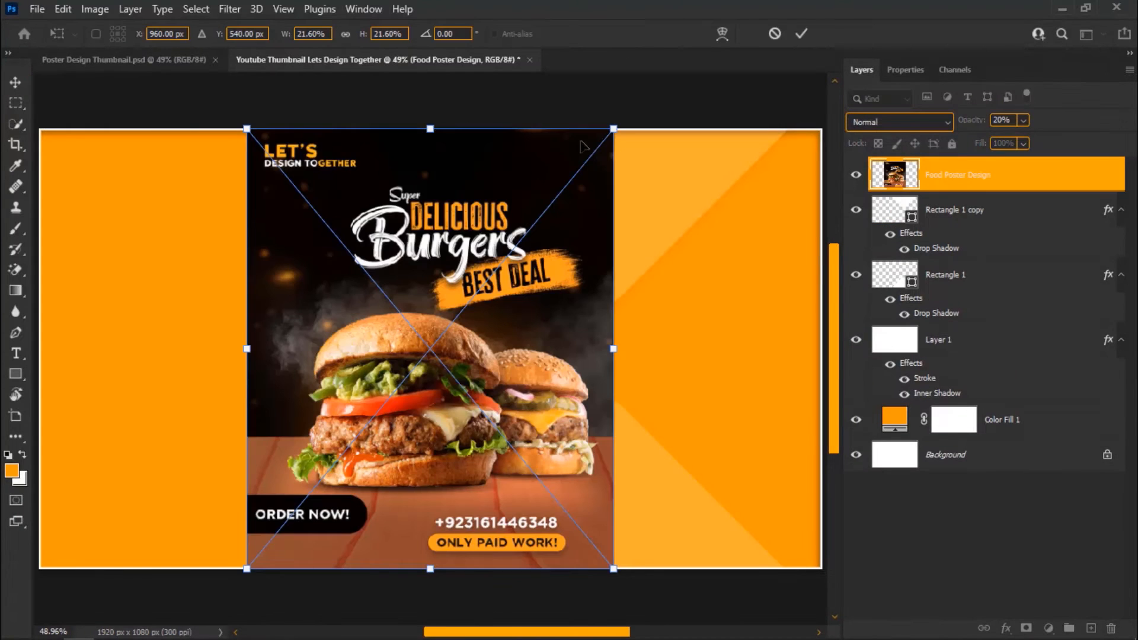
- Scale the burger poster to about 14% width and 15% height and centre it between the two diagonal shapes at about X 1338, Y 540 px
left_click_drag(610, 128, 487, 258)
left_click_drag(392, 412, 609, 343)
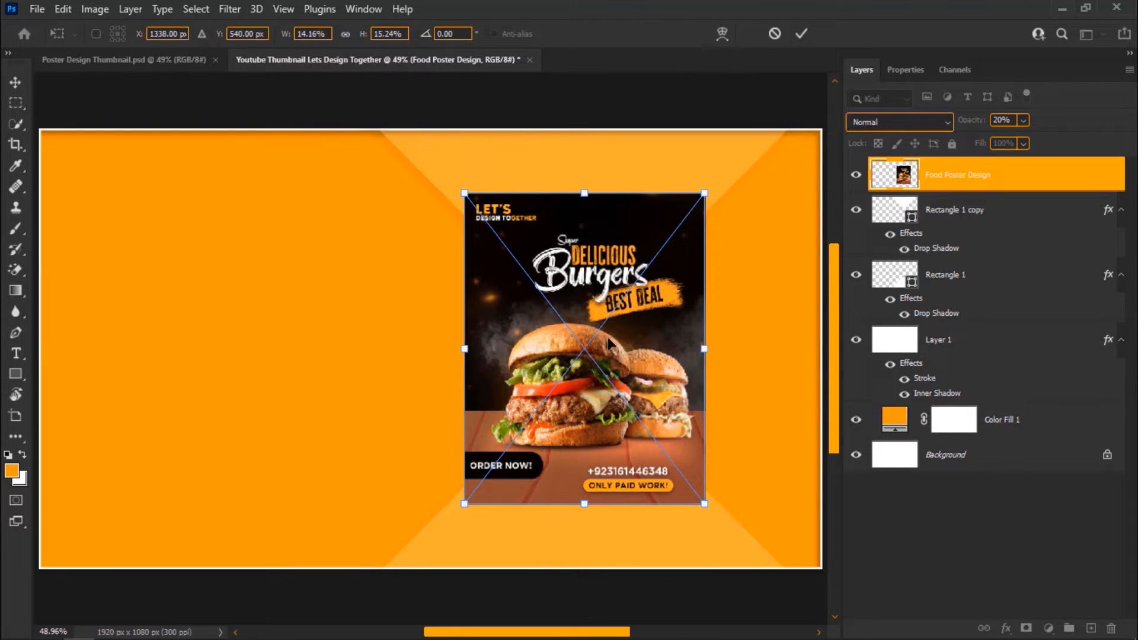
key("Return")
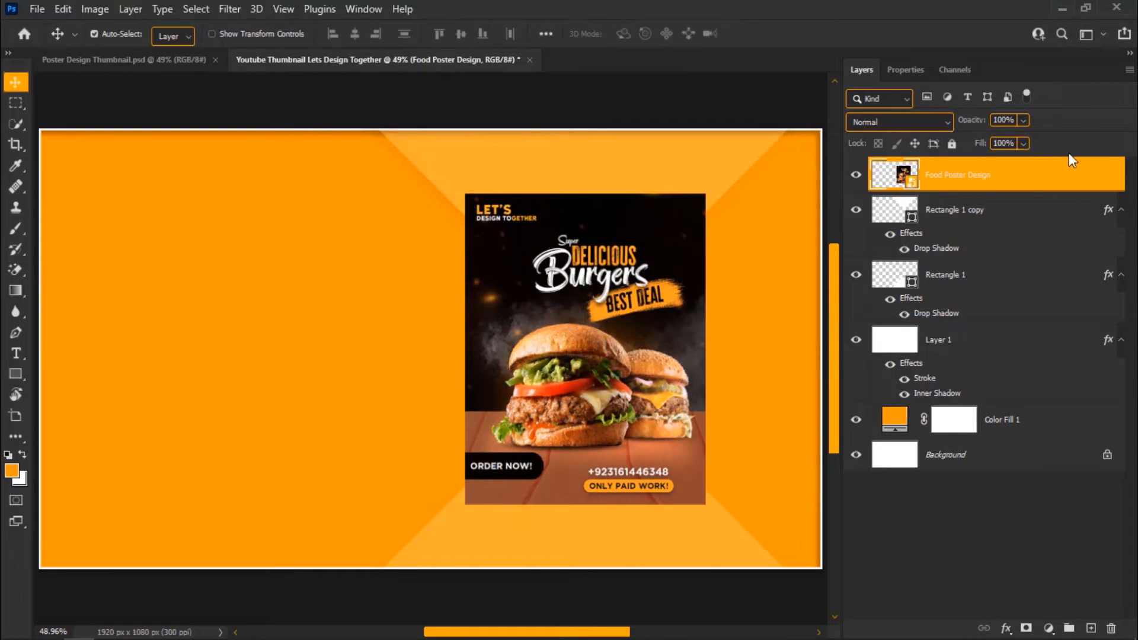
- Add a drop shadow to the Food Poster Design layer: 50% opacity, 45° angle, 16 px distance, 13% spread, 59 px size
right_click(1097, 172)
left_click(1002, 26)
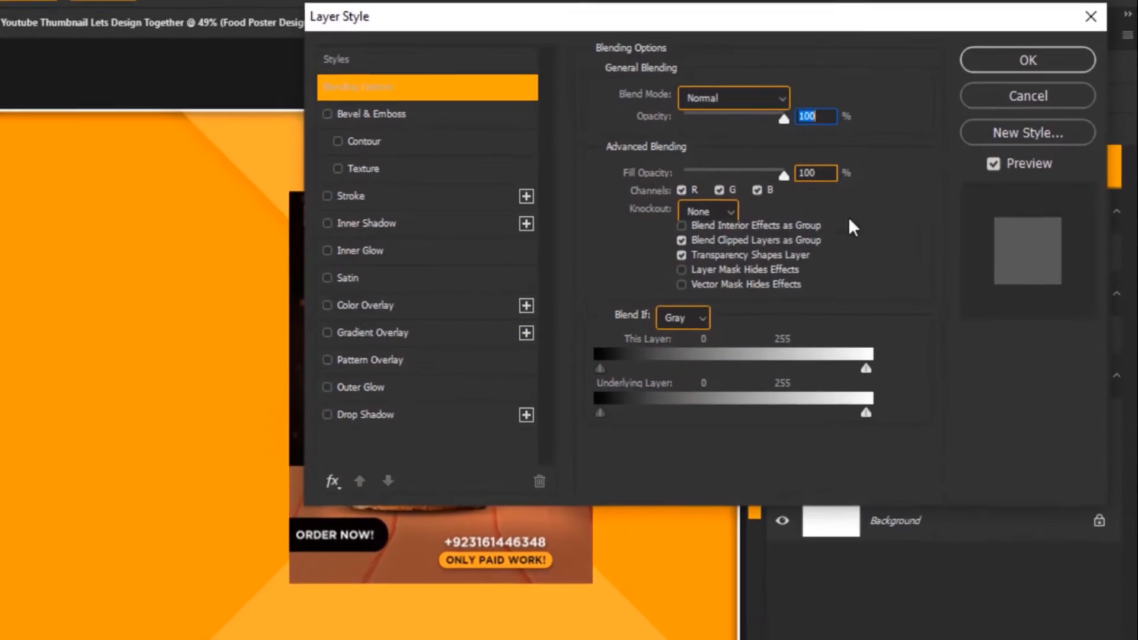
left_click(365, 414)
left_click_drag(454, 23, 604, 0)
left_click(832, 160)
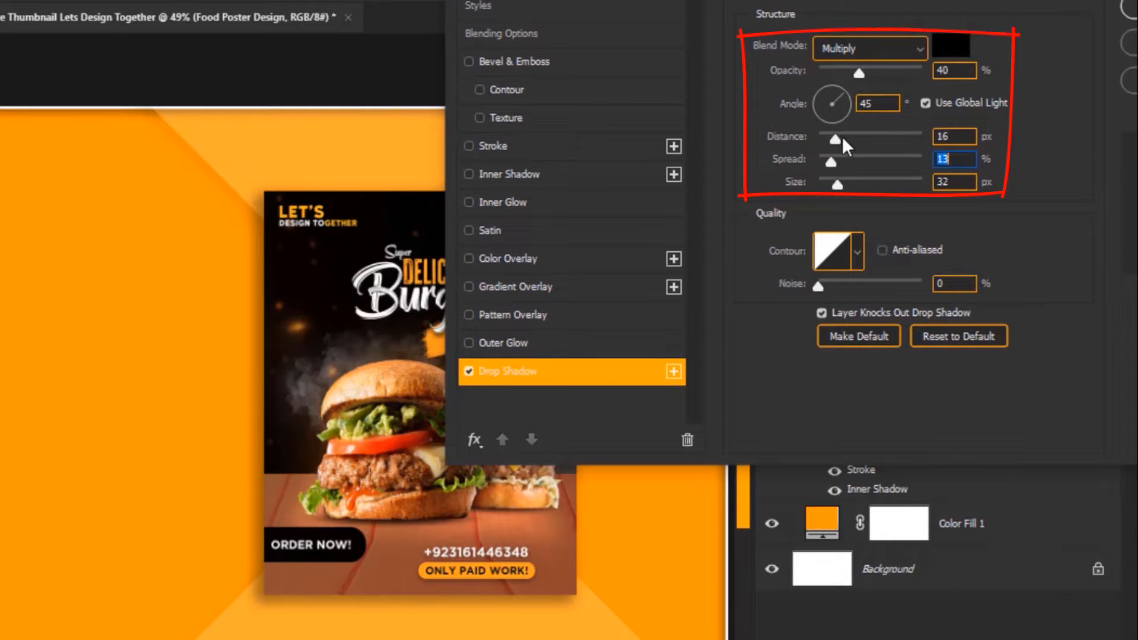
left_click(836, 139)
left_click_drag(845, 184, 850, 186)
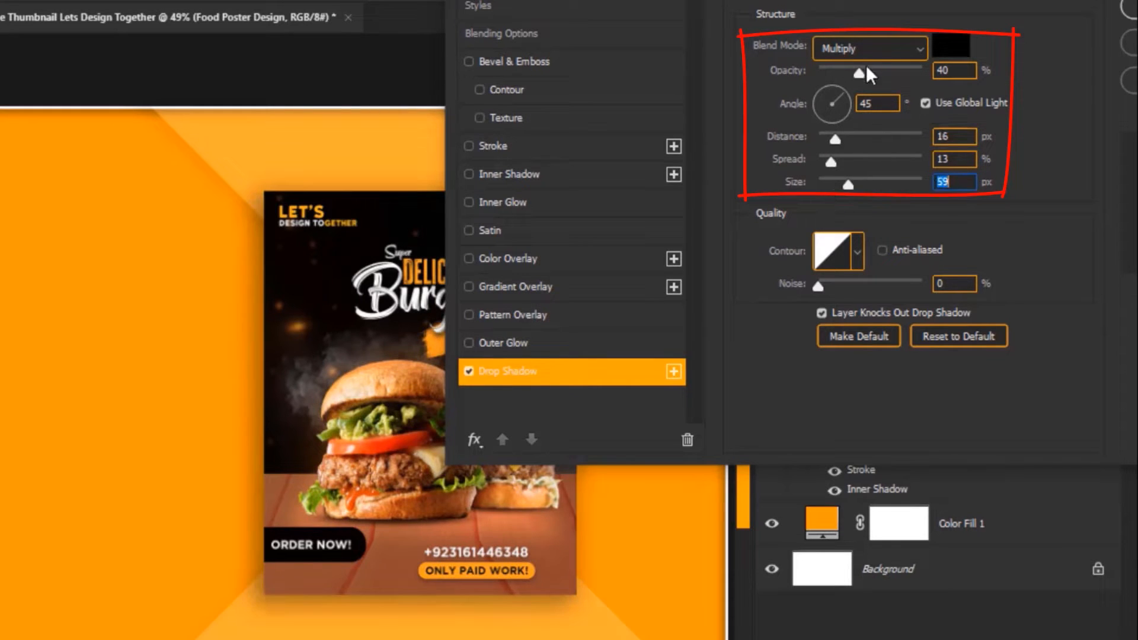
left_click_drag(866, 67, 877, 68)
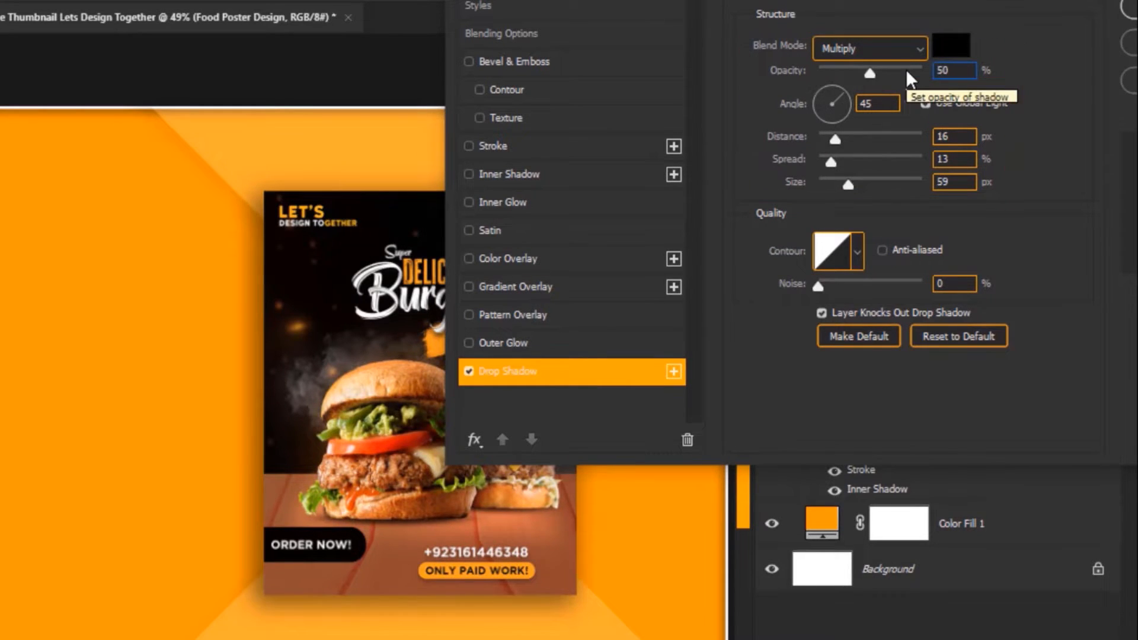
left_click(1012, 16)
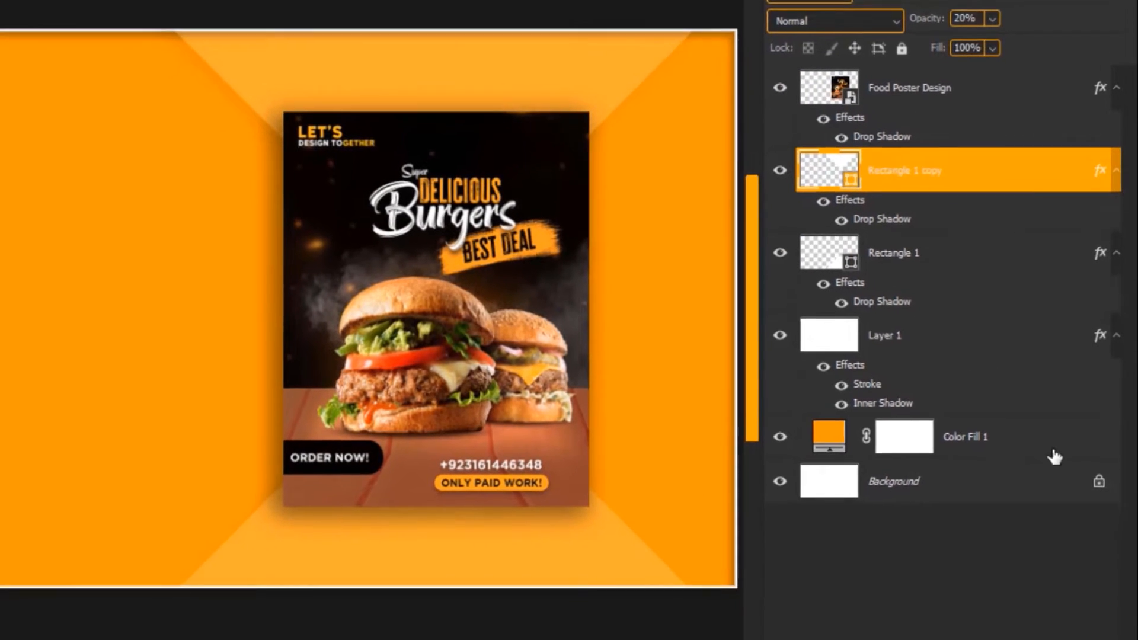
- Group both rectangle layers, Layer 1 and Color Fill 1, and name the group Background
left_click(1051, 528, "shift")
left_click(1050, 623)
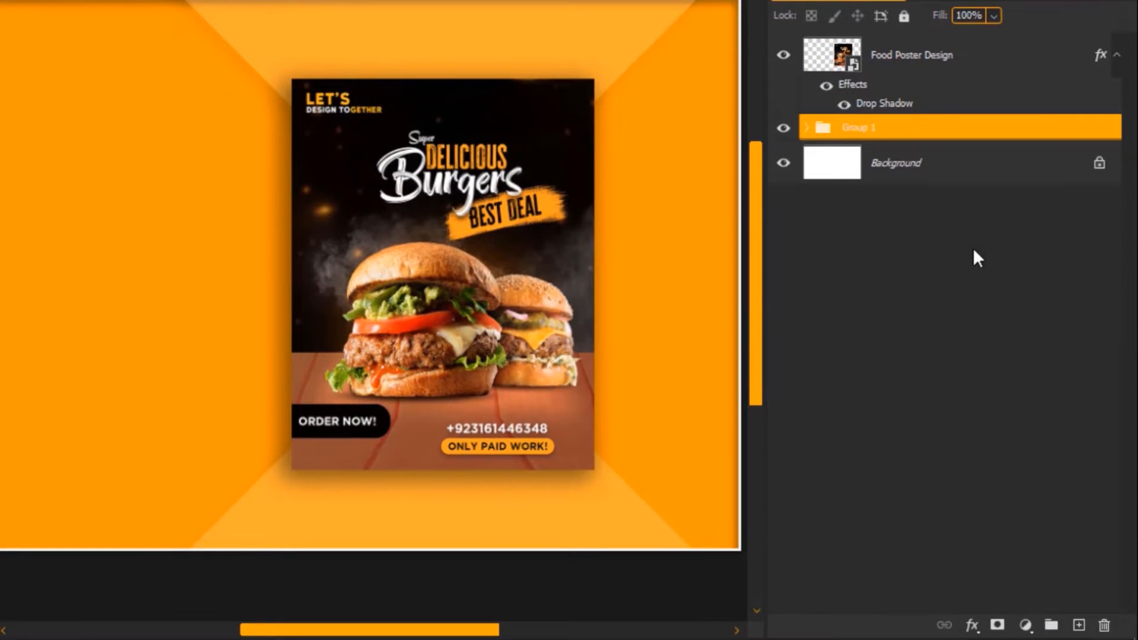
double_click(867, 136)
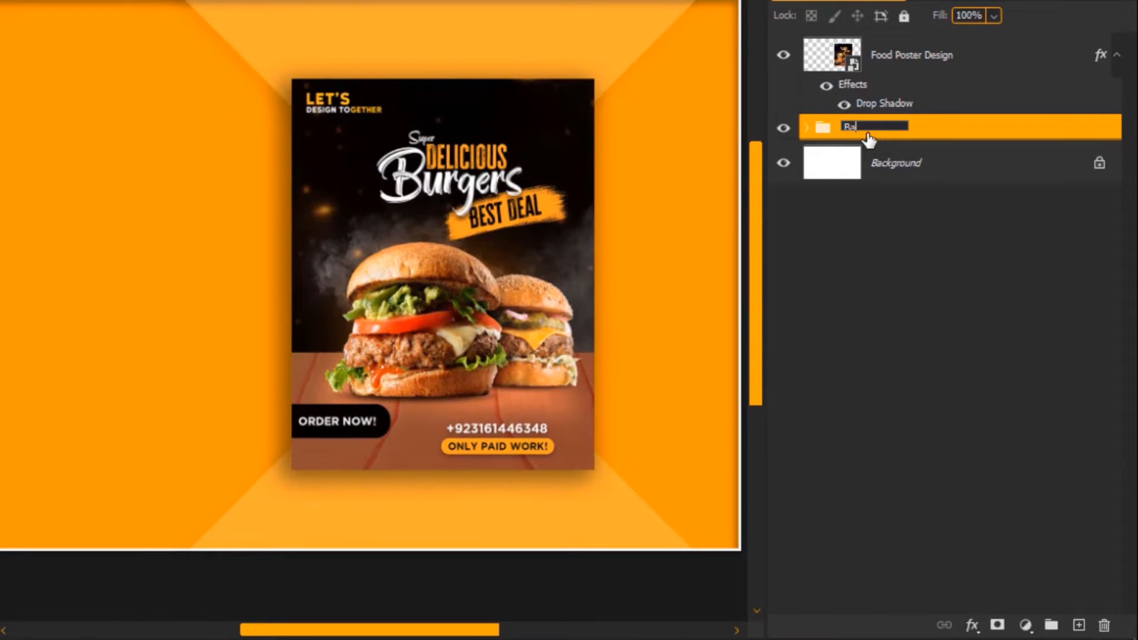
type("Background")
key("Return")
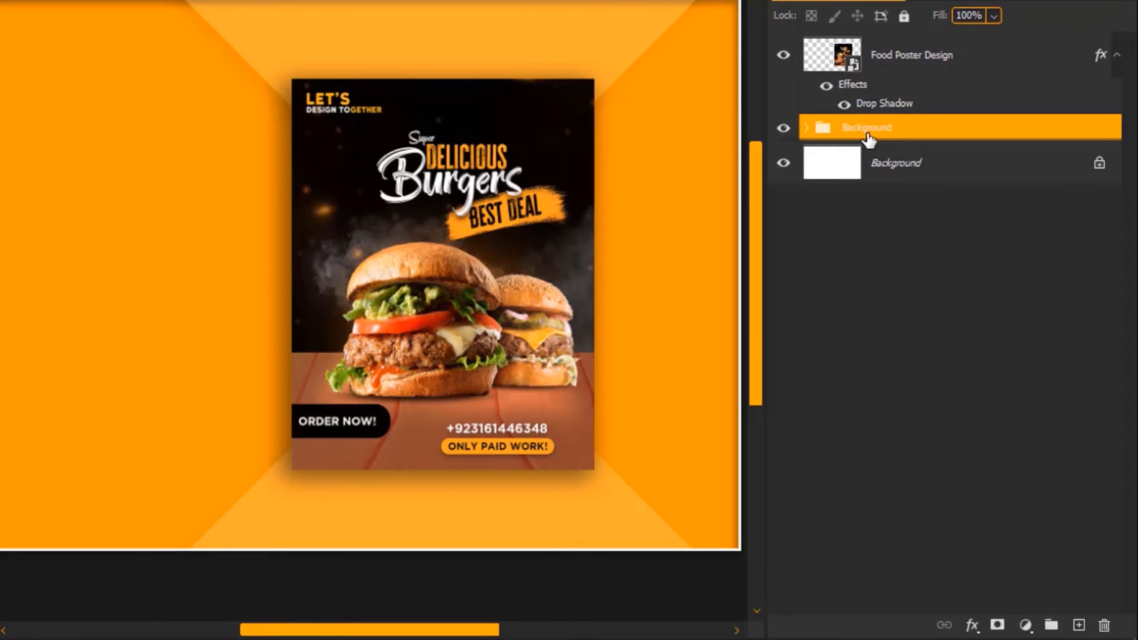
- Fully lock the Background group and the Food Poster Design layer
left_click(903, 17)
left_click(872, 53)
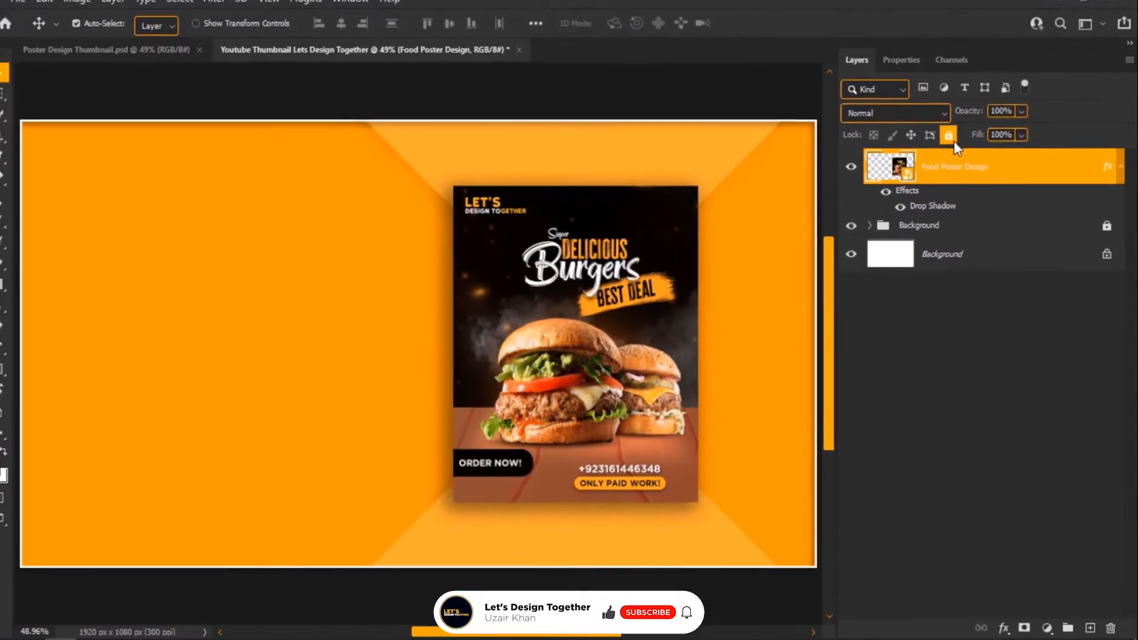
left_click(948, 135)
- Show the rulers and place guides along all four poster edges plus a vertical margin guide at about X 85 px
left_click(159, 229)
key("ctrl+r")
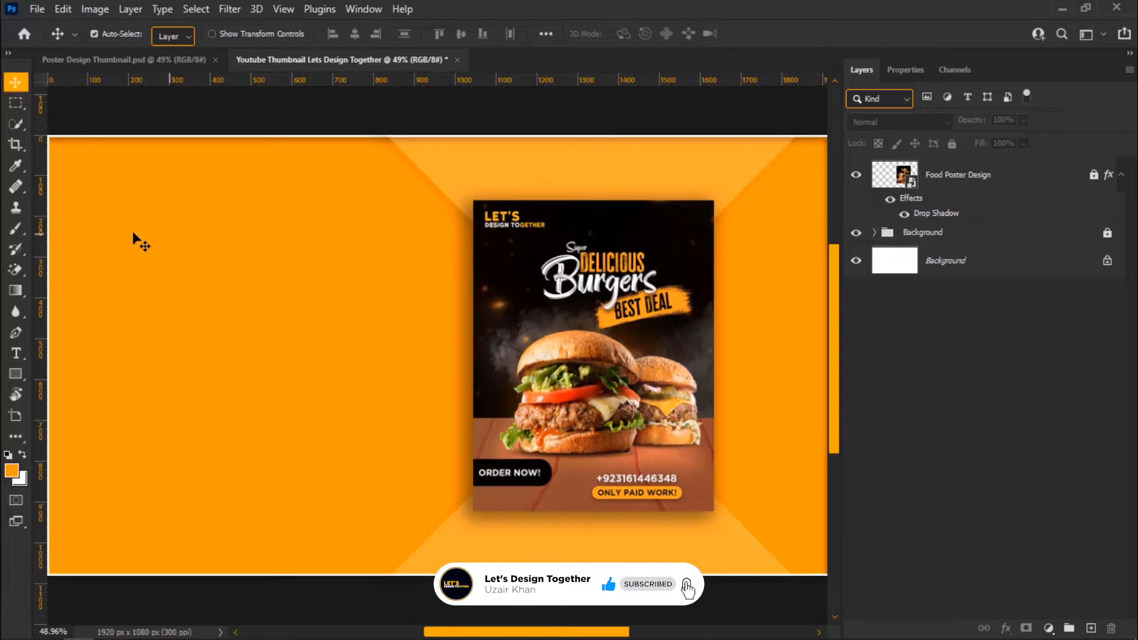
left_click_drag(39, 218, 83, 221)
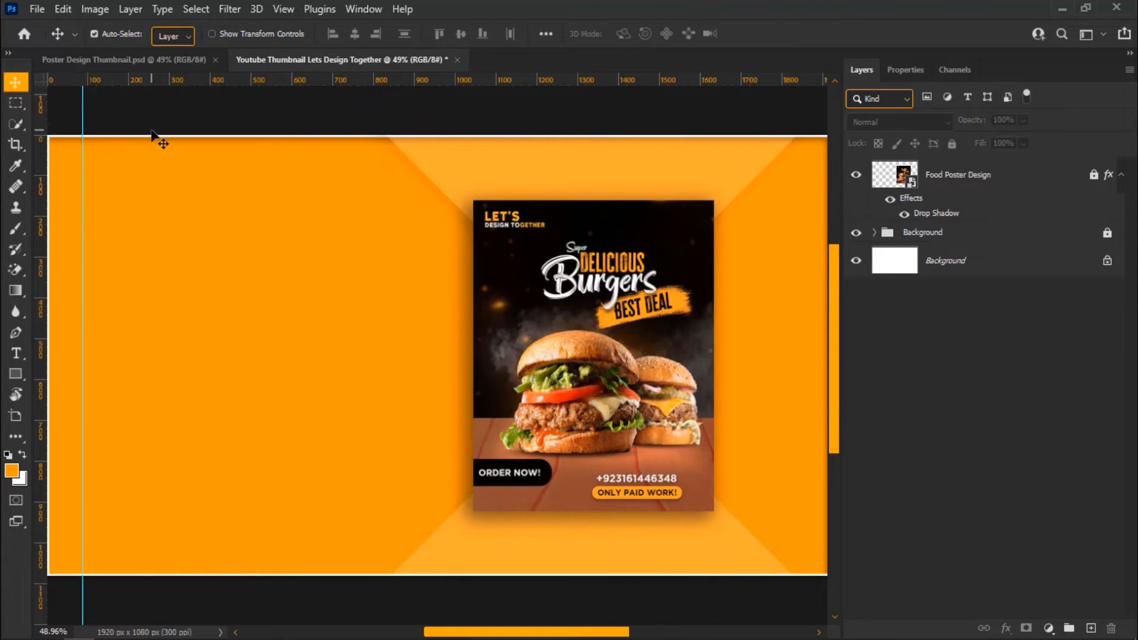
left_click_drag(204, 83, 261, 200)
left_click_drag(267, 83, 393, 512)
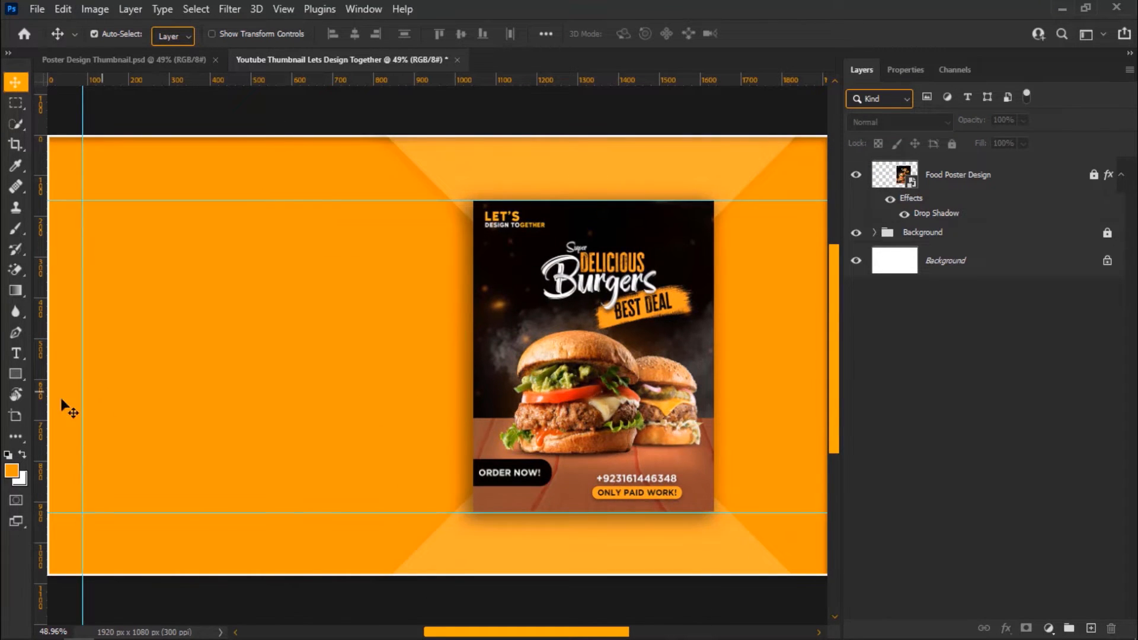
left_click_drag(39, 409, 715, 448)
key("ctrl+0")
key("alt+period")
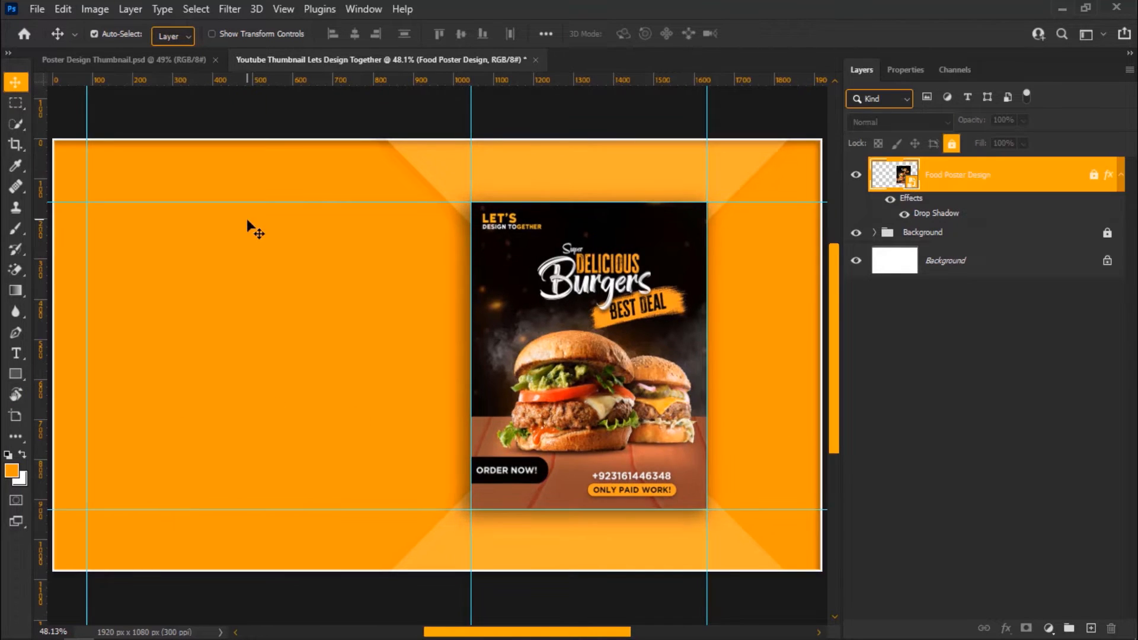
- Add a text layer reading "Poster" on the empty orange area beside the burger poster
left_click(18, 354)
left_click(115, 270)
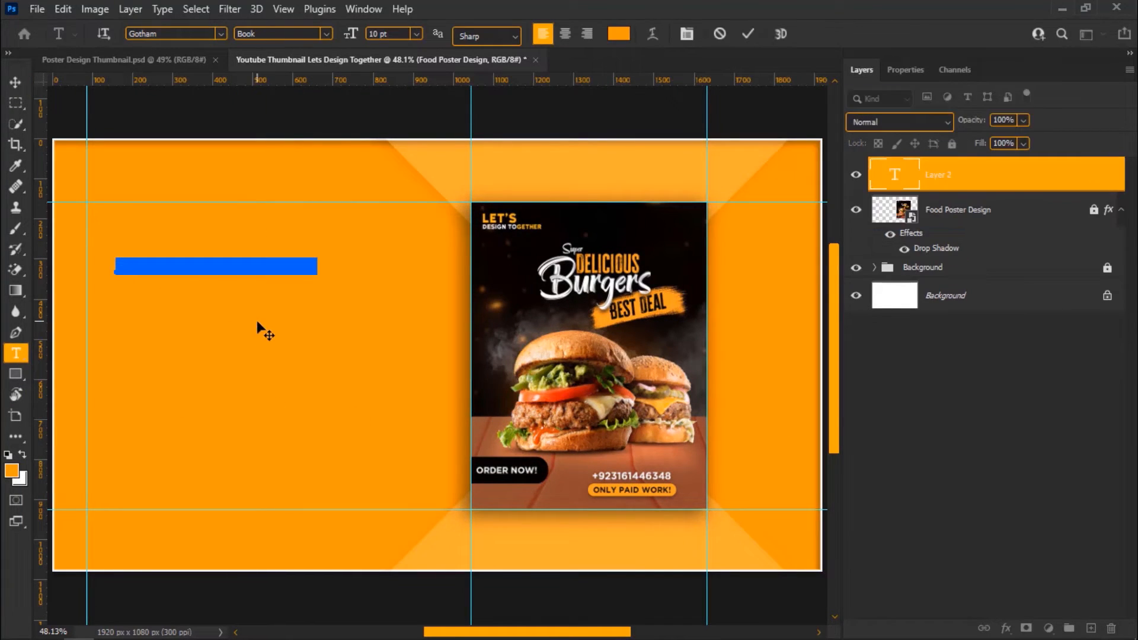
key("BackSpace")
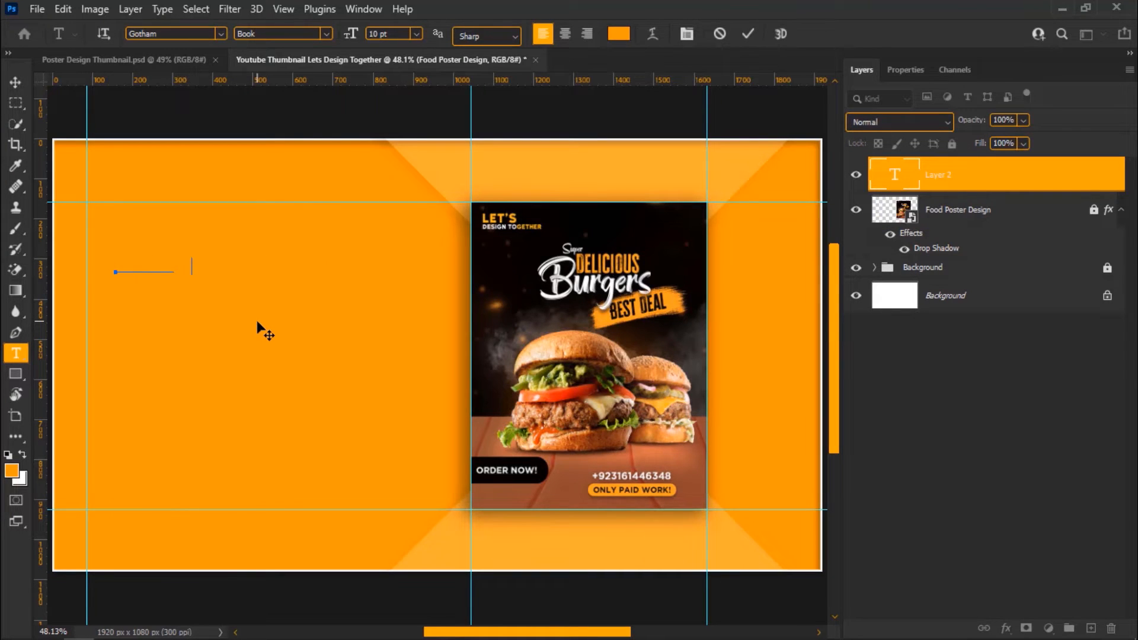
key("ctrl+z")
- Set the text colour of the new Poster text to white
left_click(618, 34)
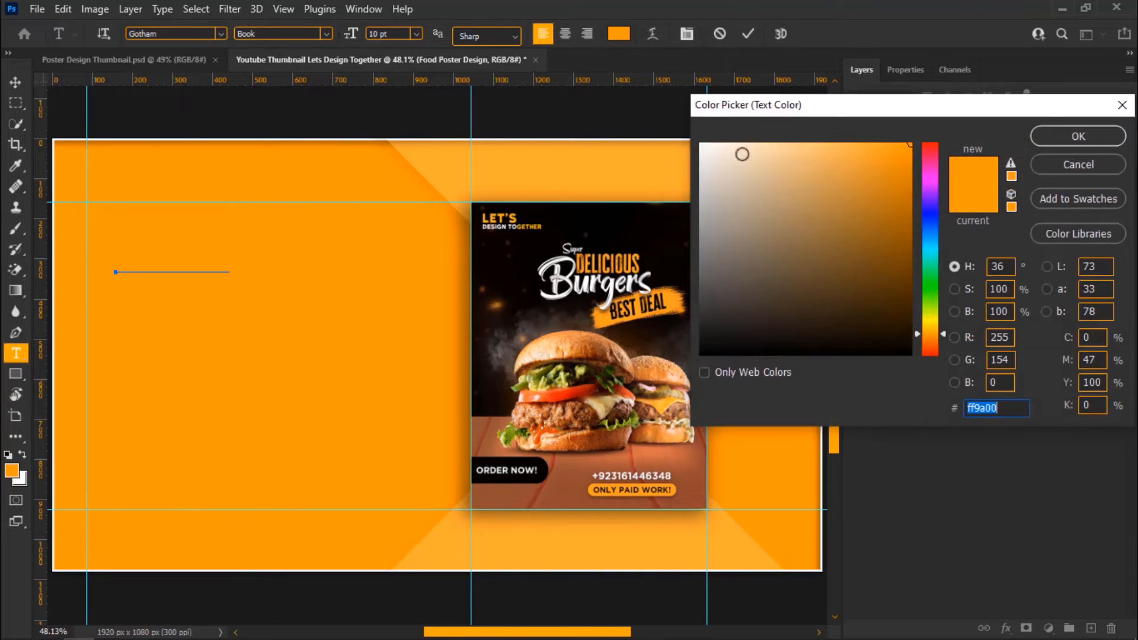
left_click_drag(741, 155, 680, 123)
left_click(1051, 138)
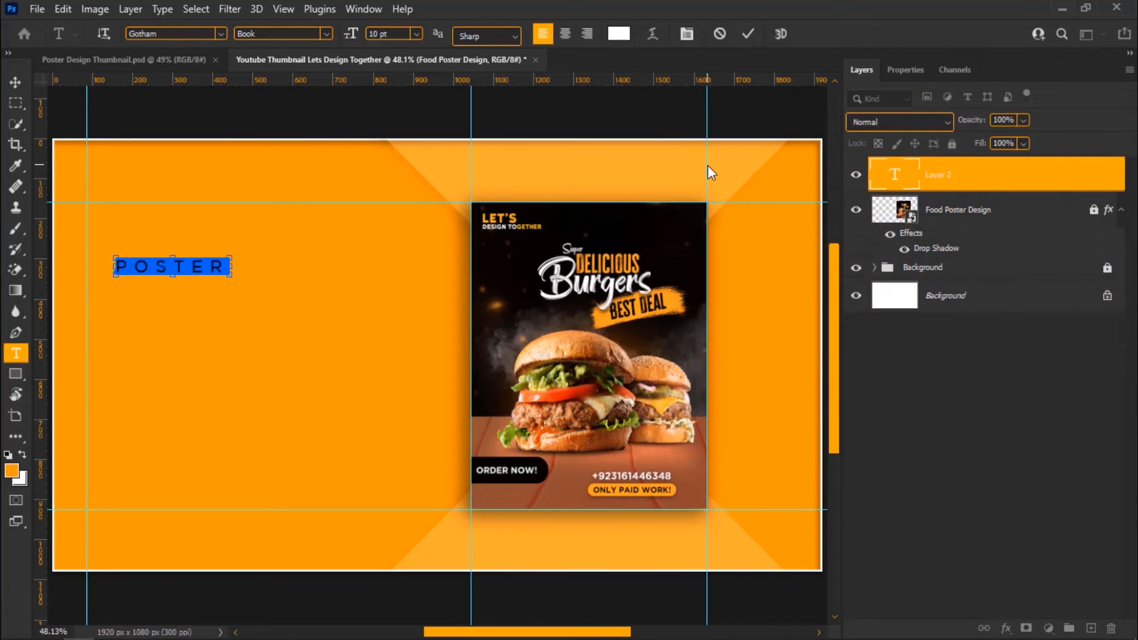
- Reset the Poster text's character formatting and set it in Integral CF Demi Bold at 30 pt
left_click(943, 341)
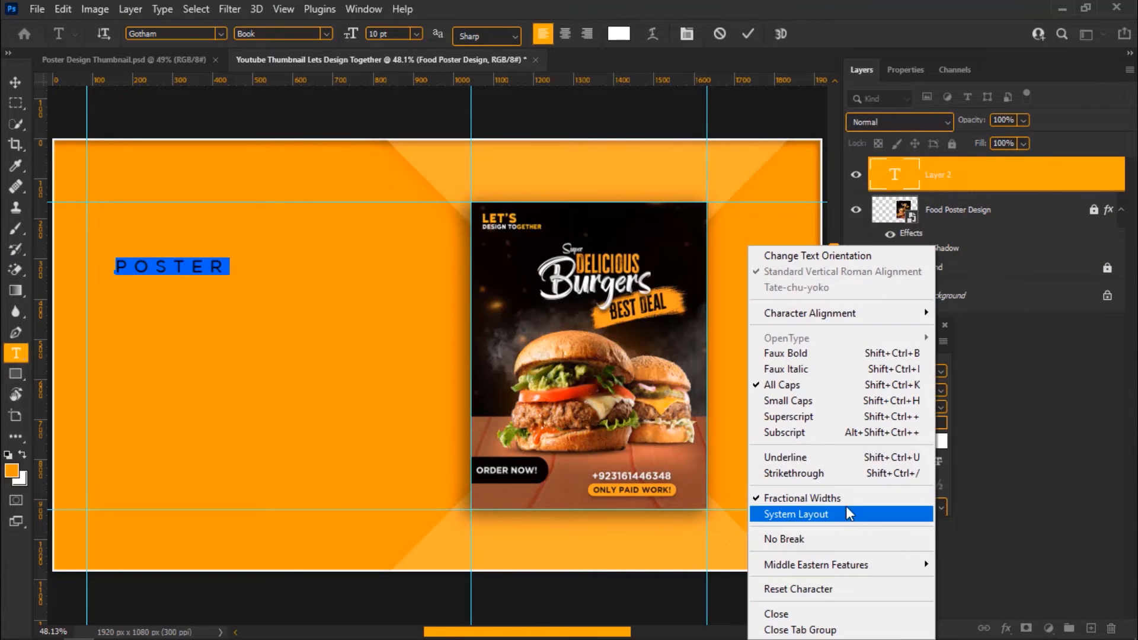
left_click(871, 589)
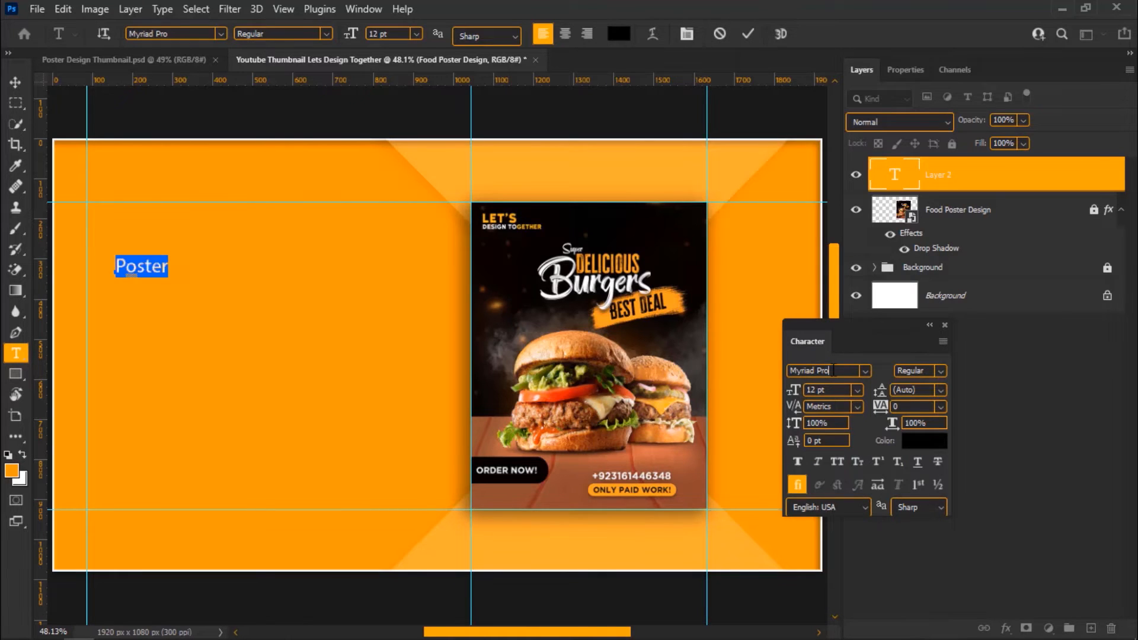
left_click(833, 369)
type("int")
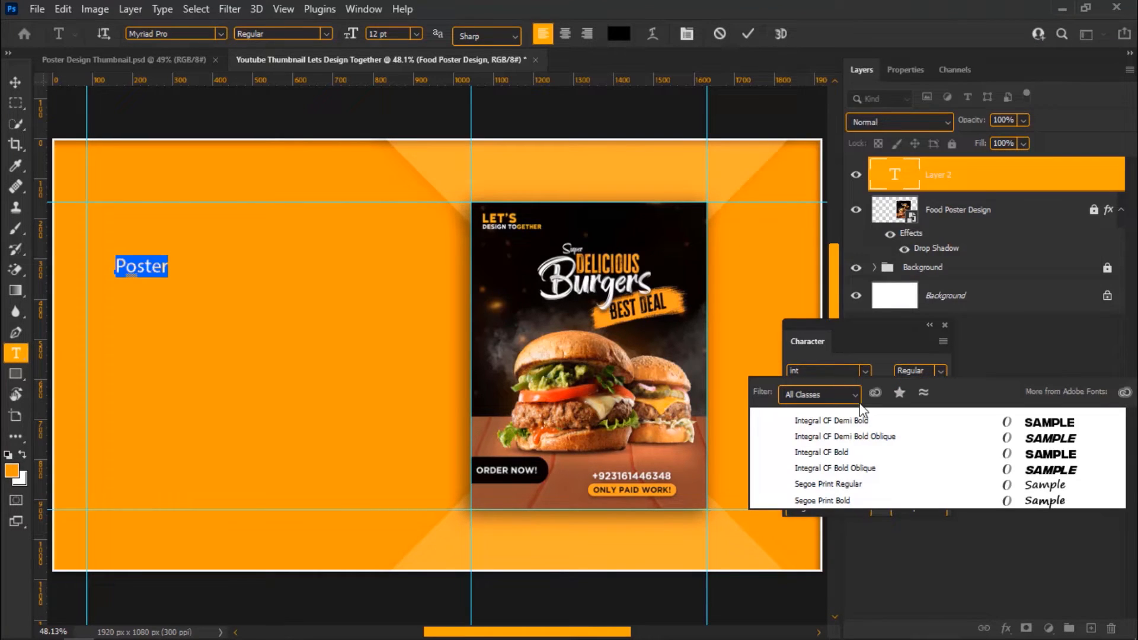
left_click(865, 422)
left_click(749, 34)
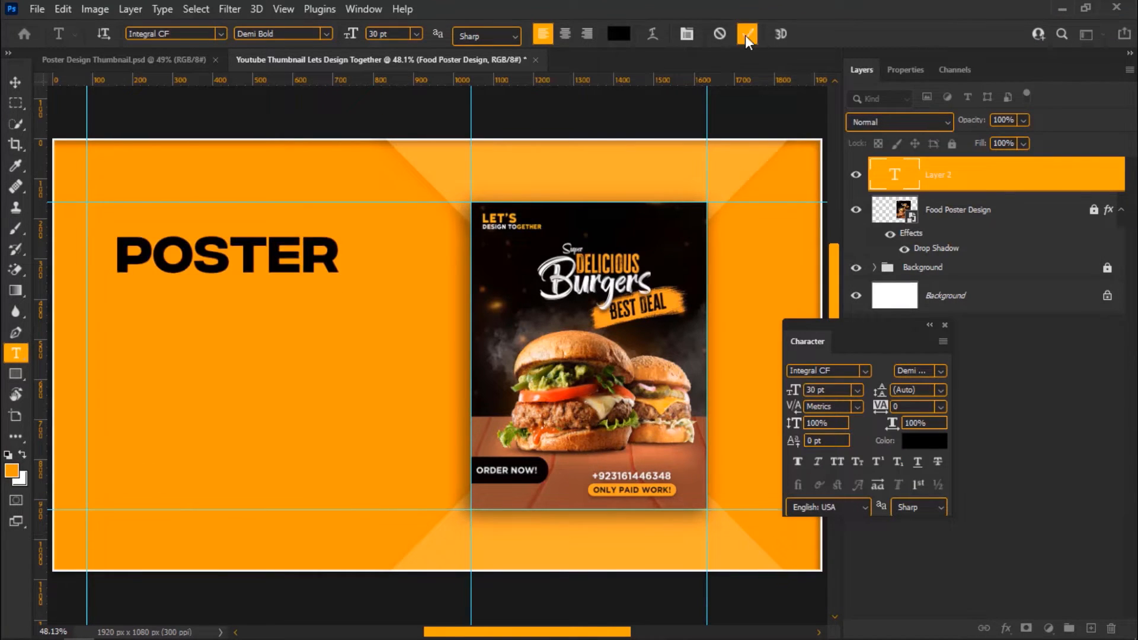
- Scale the Poster text to about 119% and align it with the left margin guide and the guide at the poster's top edge
left_click(16, 82)
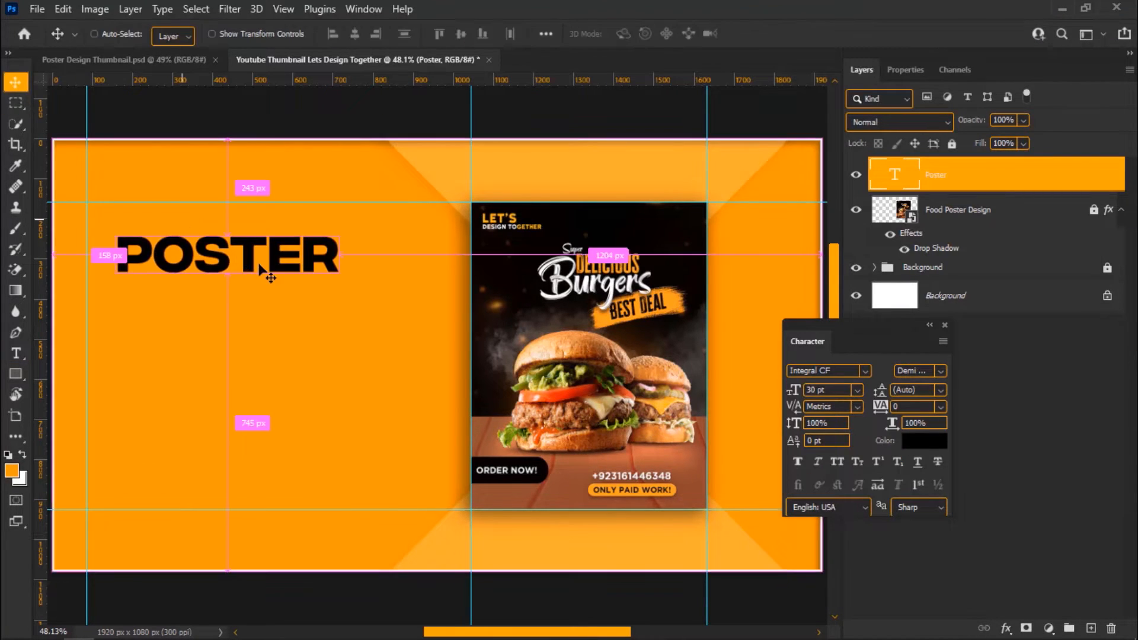
key("ctrl+t")
mouse_move(341, 292)
left_mouse_down()
mouse_move(381, 299)
mouse_move(357, 304)
left_mouse_up()
left_click_drag(324, 251, 325, 229)
key("shift+Up")
key("shift+Up")
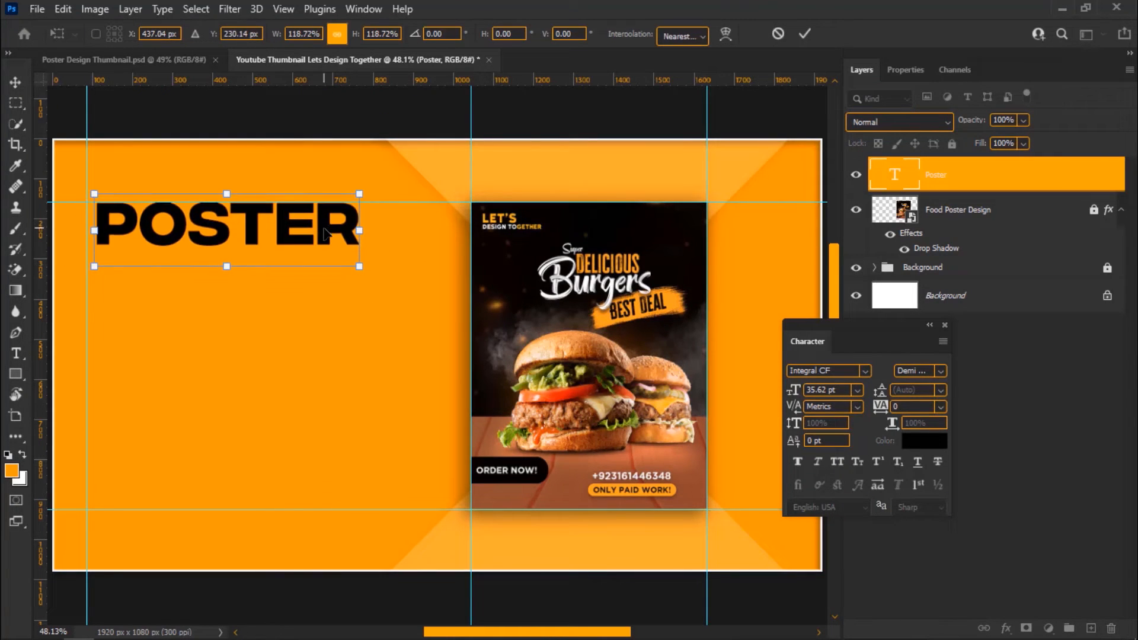
key("Return")
- Change the enlarged Poster heading from black to white
left_click(924, 440)
left_click(675, 119)
key("Return")
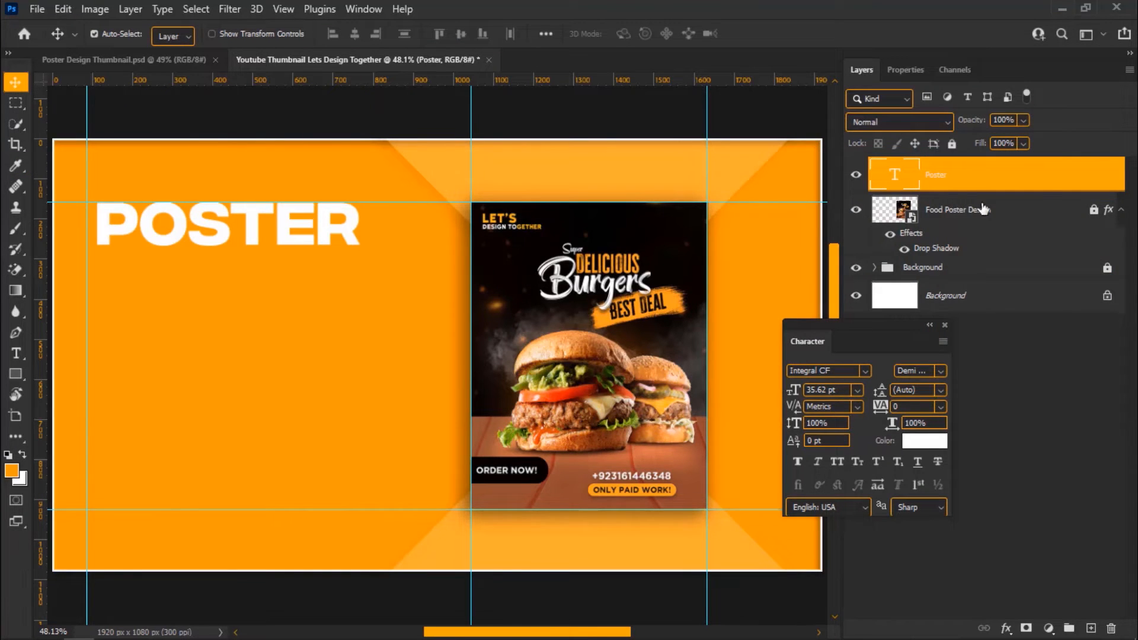
- Apply a drop shadow to the Poster text layer with 50% opacity, 16 px distance, 13% spread and 24 px size
right_click(1060, 181)
left_click(1009, 27)
left_click(574, 340)
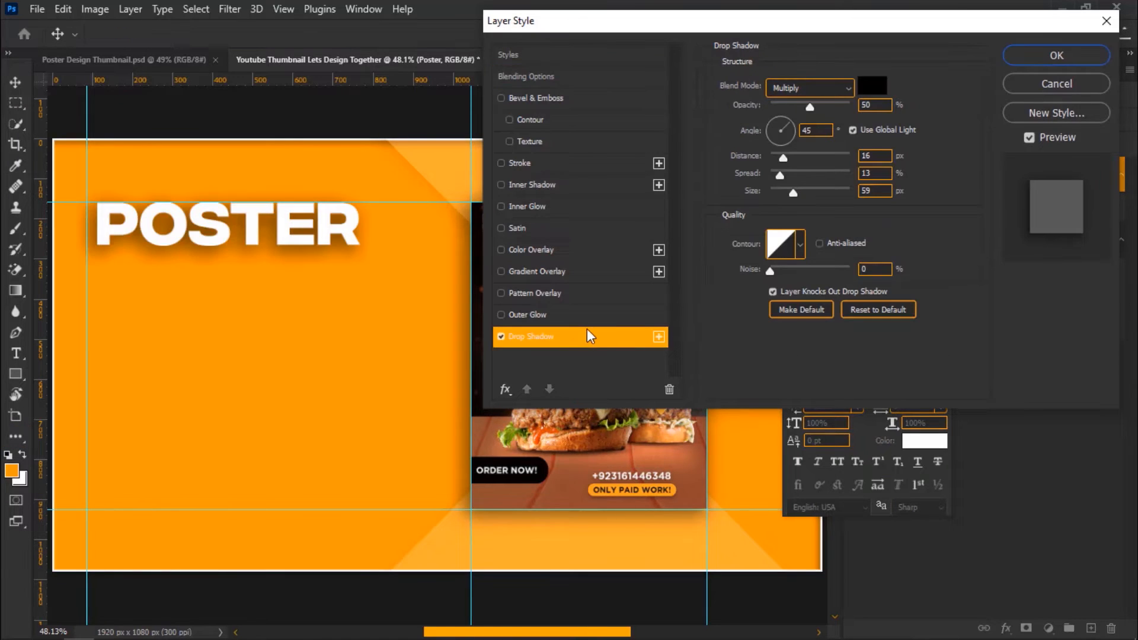
left_click_drag(791, 189, 784, 187)
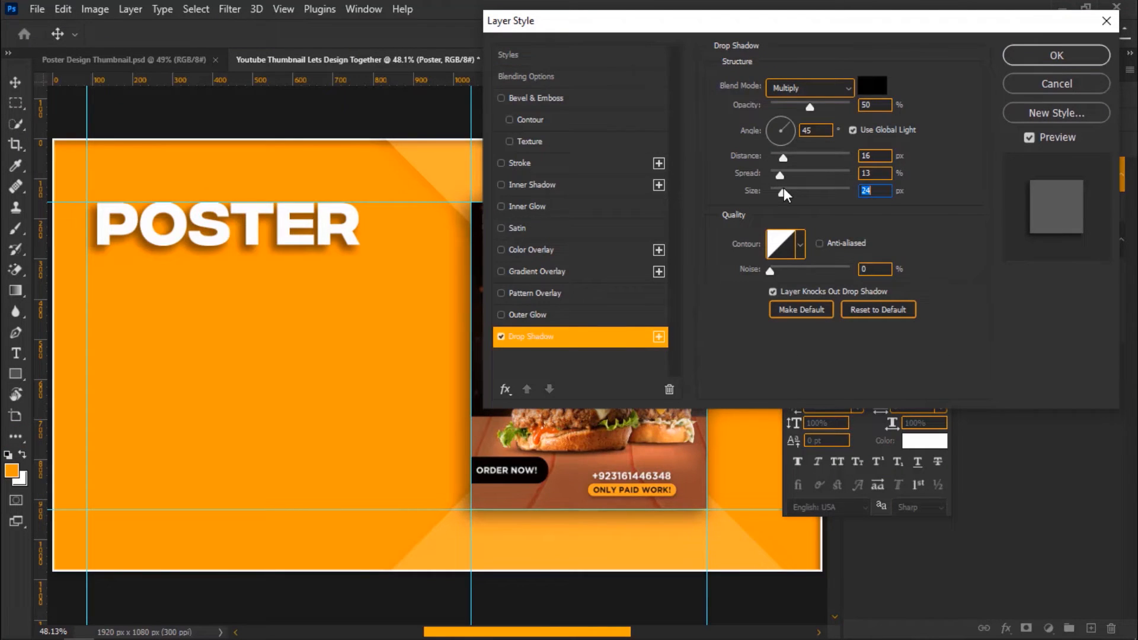
left_click(1067, 52)
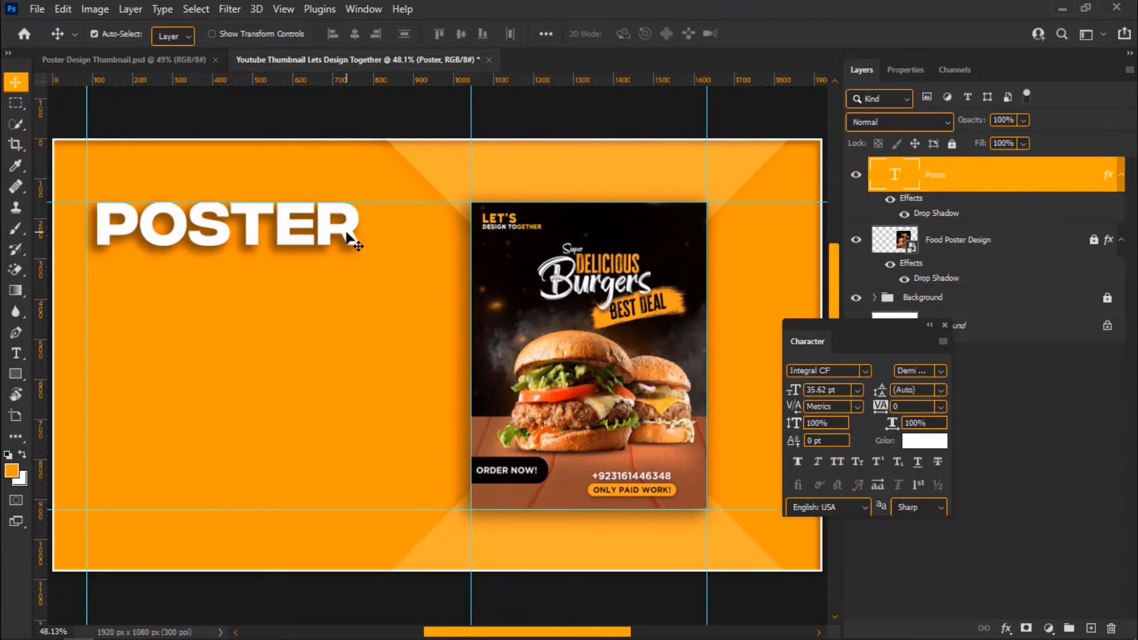
- Duplicate the Poster heading directly below the original and change the copy's text to DESIGN
left_click_drag(349, 237, 346, 289)
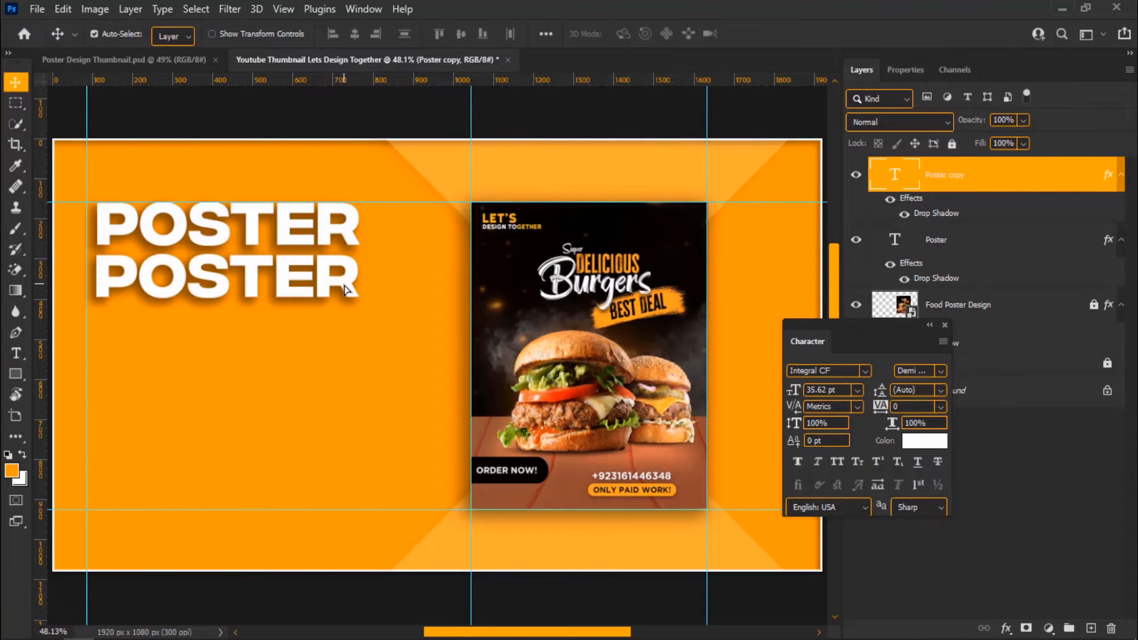
key("t")
double_click(278, 275)
type("DESG")
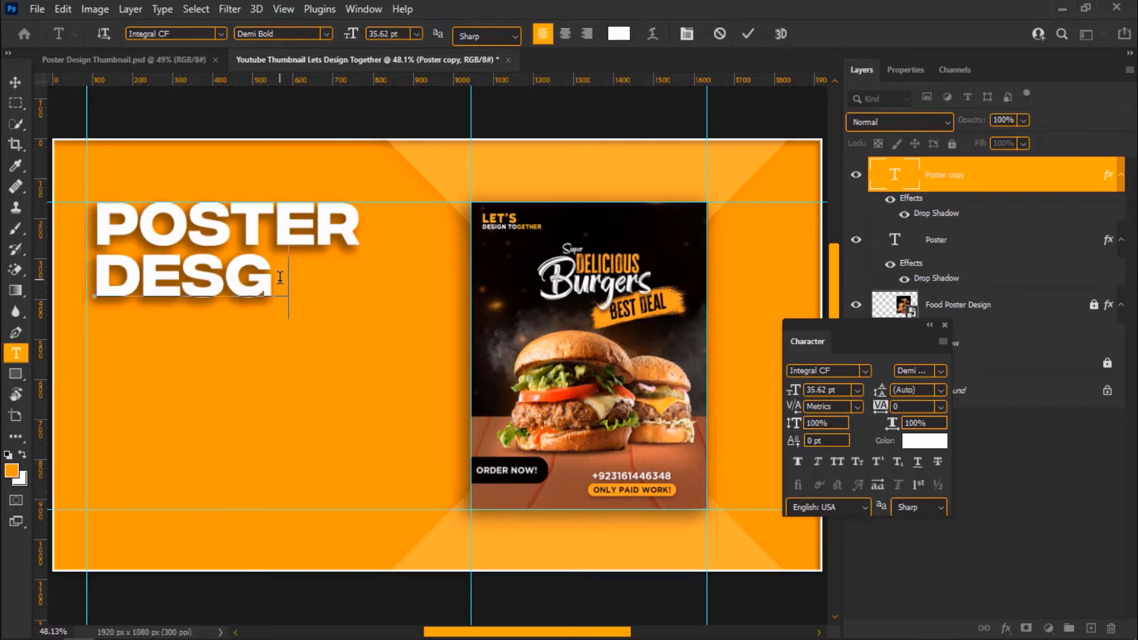
key("BackSpace")
type("IGN")
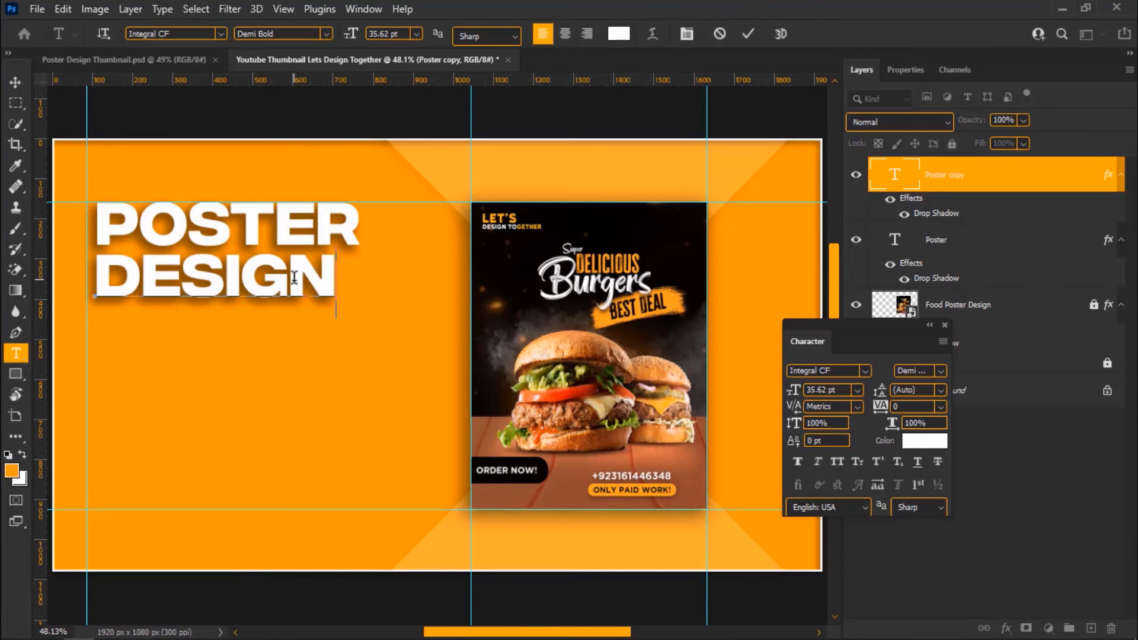
- Set the font size of the DESIGN text to 40 pt
double_click(294, 277)
left_click(825, 389)
type("40")
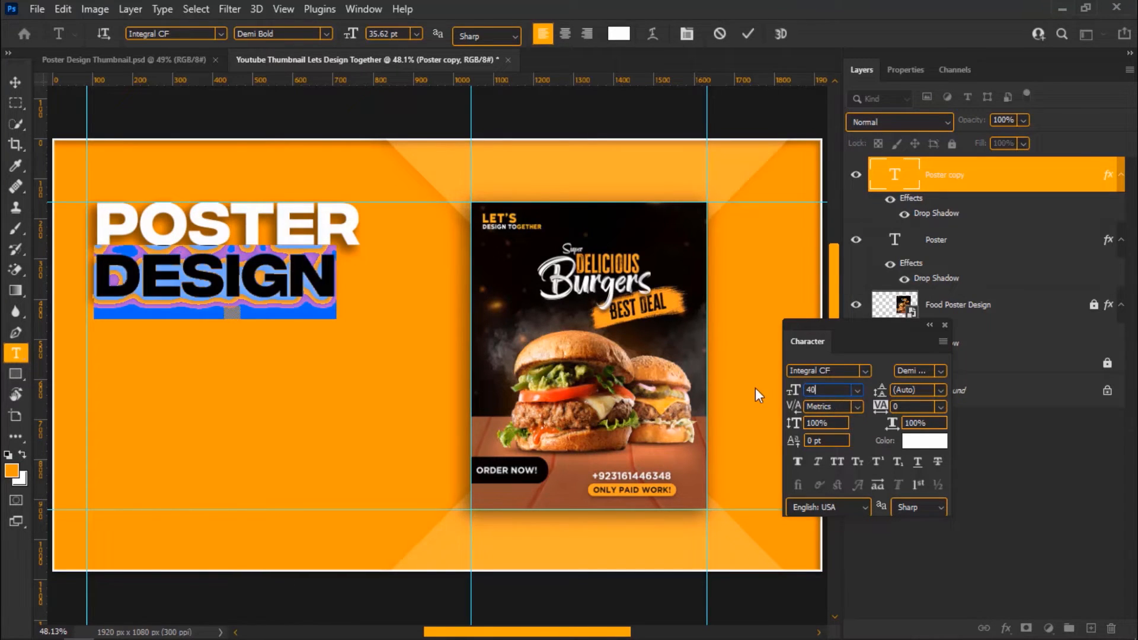
key("Return")
left_click(748, 34)
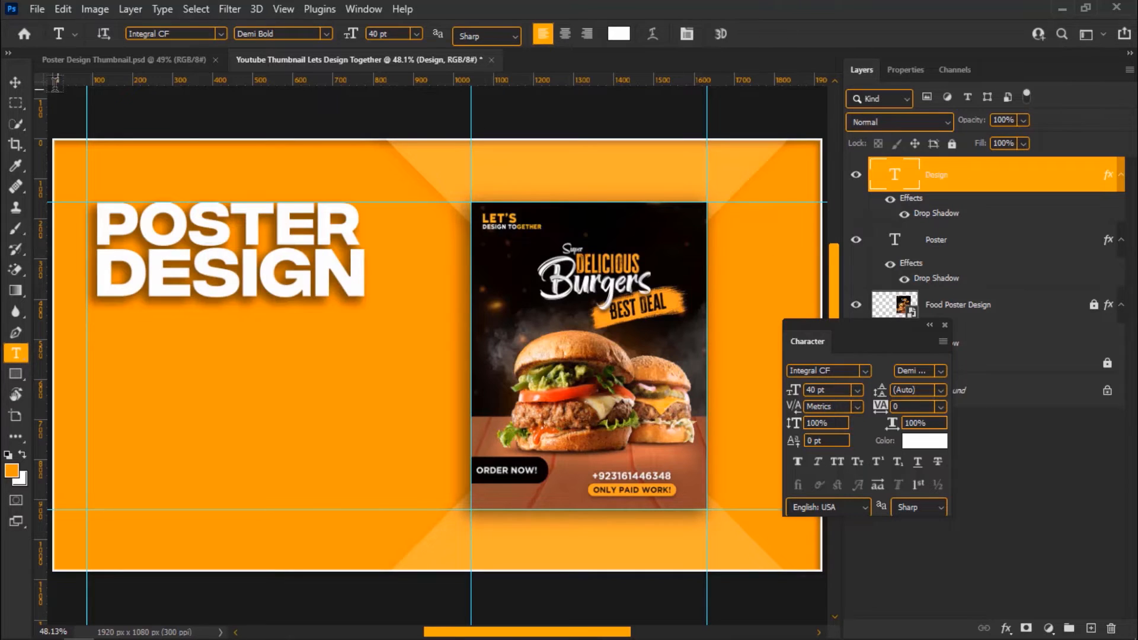
- Scale the DESIGN text down slightly to about 39.5 pt and shift it a little lower beneath POSTER
key("v")
key("ctrl+t")
left_click_drag(364, 326, 366, 331)
key("Return")
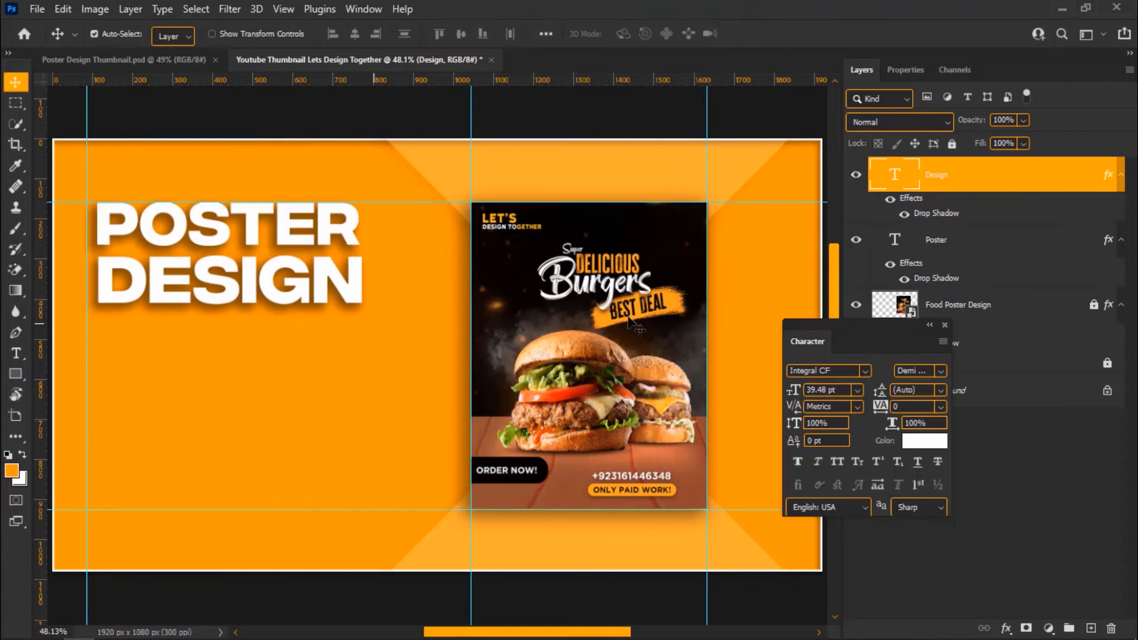
- Add a 5 px white inside stroke to the DESIGN text layer and reduce its fill to 0%
right_click(1070, 186)
left_click(1012, 30)
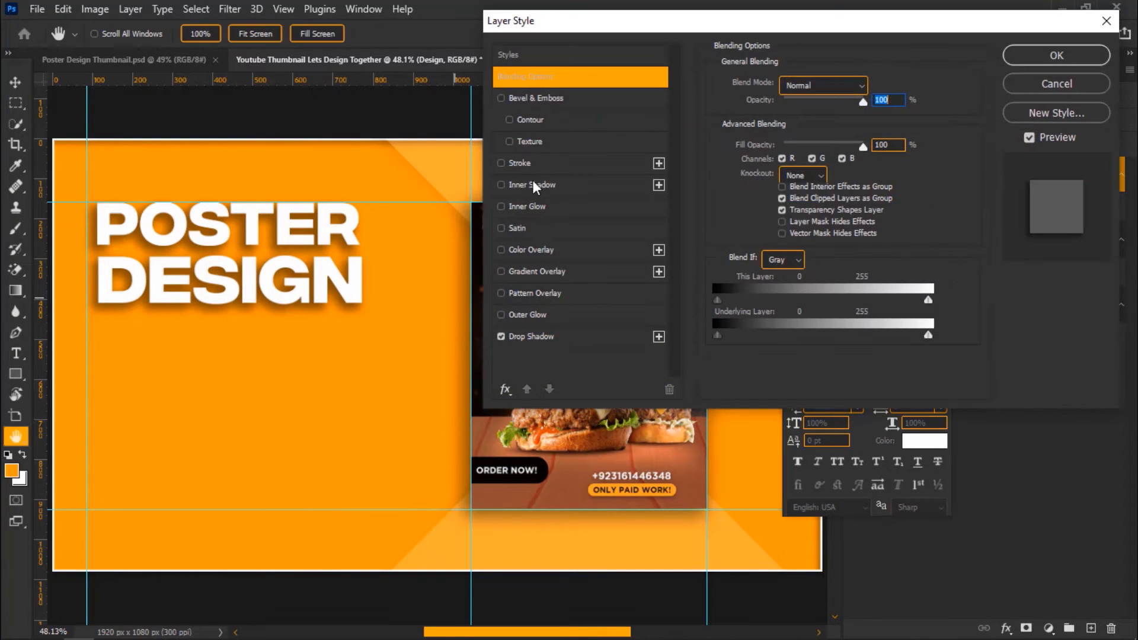
left_click(554, 168)
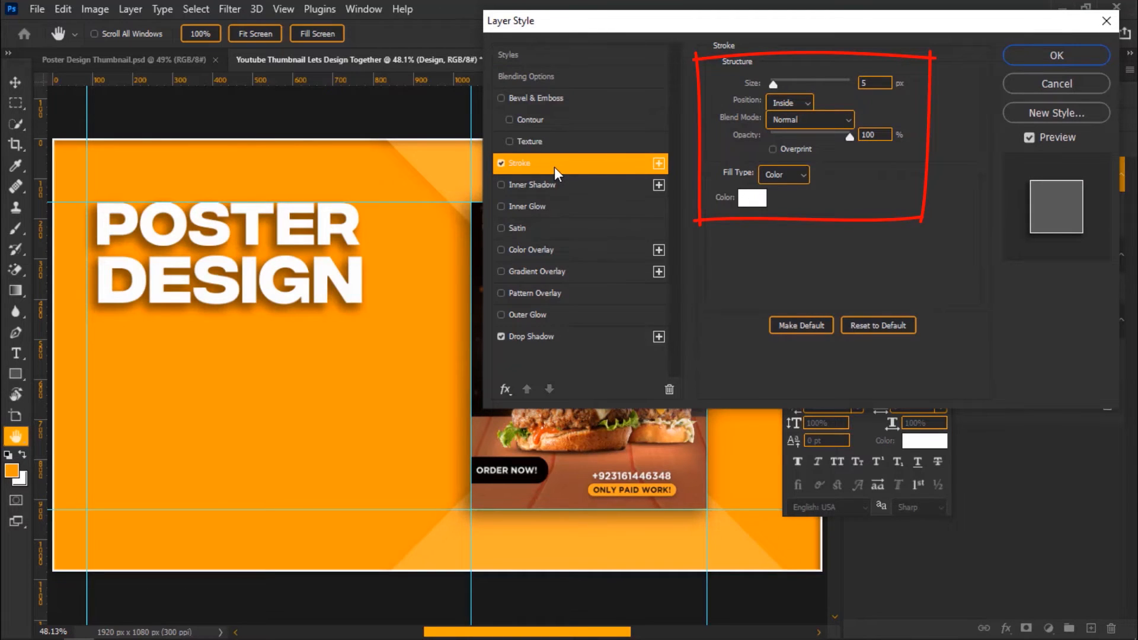
left_click(1056, 55)
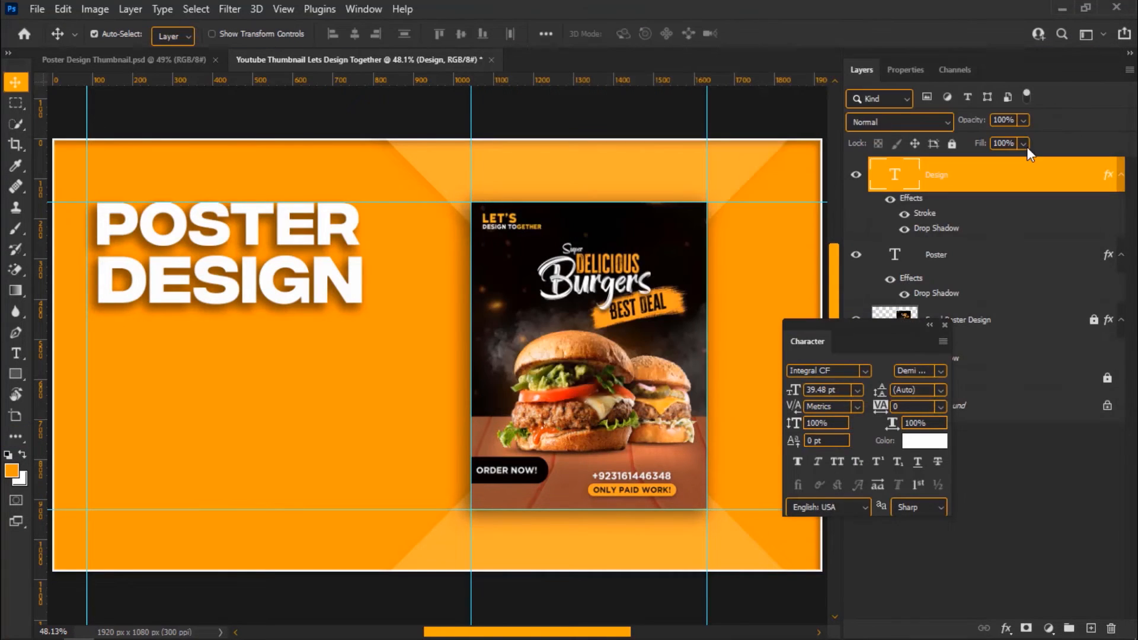
left_click(1024, 143)
left_click_drag(1015, 171, 926, 172)
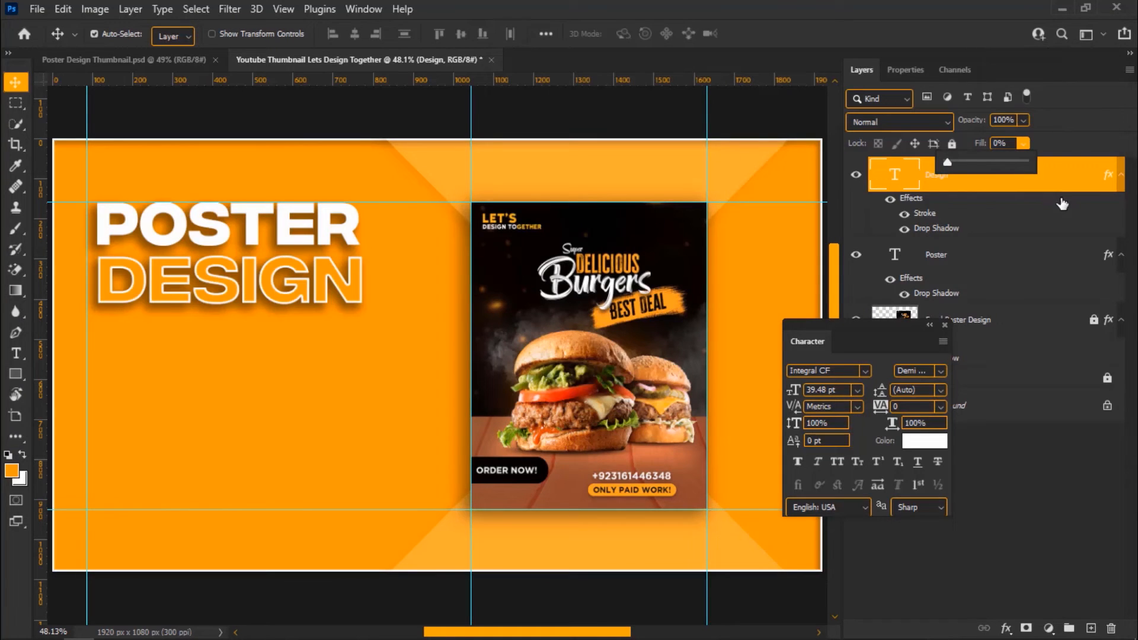
- Duplicate the POSTER heading below DESIGN and change the copy's text to IN
left_click(975, 263)
key("ctrl+t")
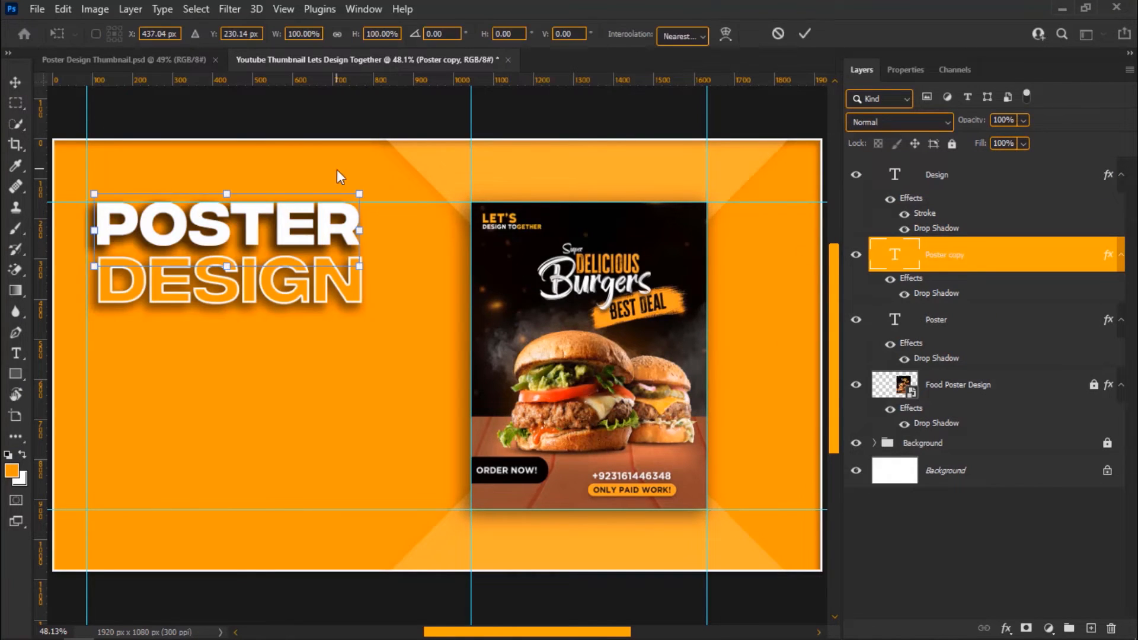
left_click_drag(325, 239, 325, 350)
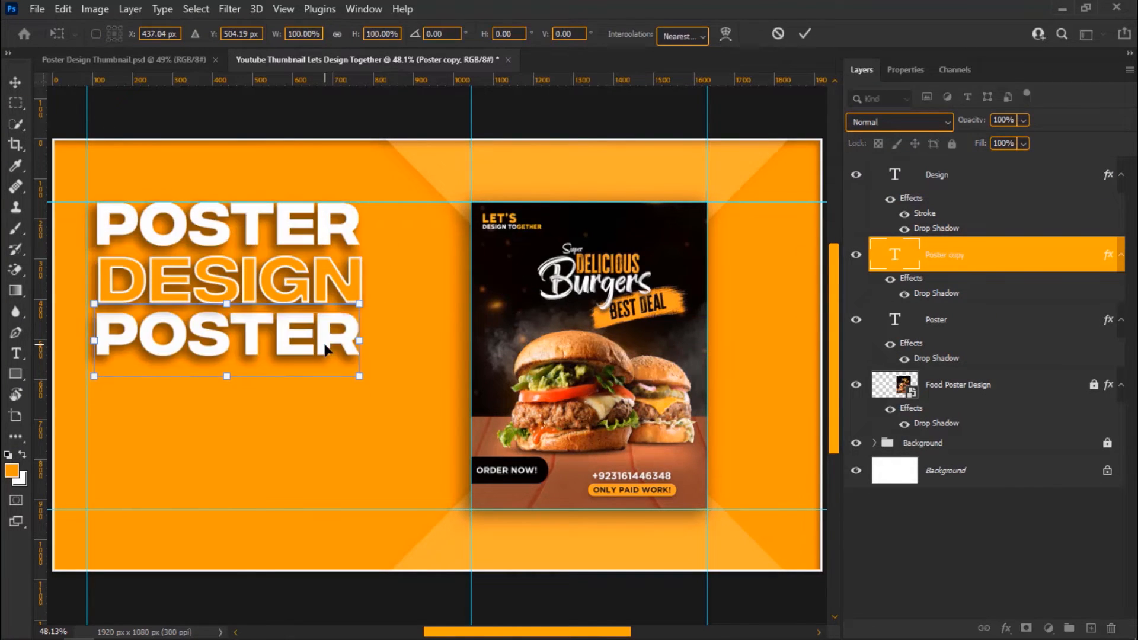
key("Return")
key("t")
left_click(284, 345)
key("ctrl+a")
type("IN")
left_click(18, 82)
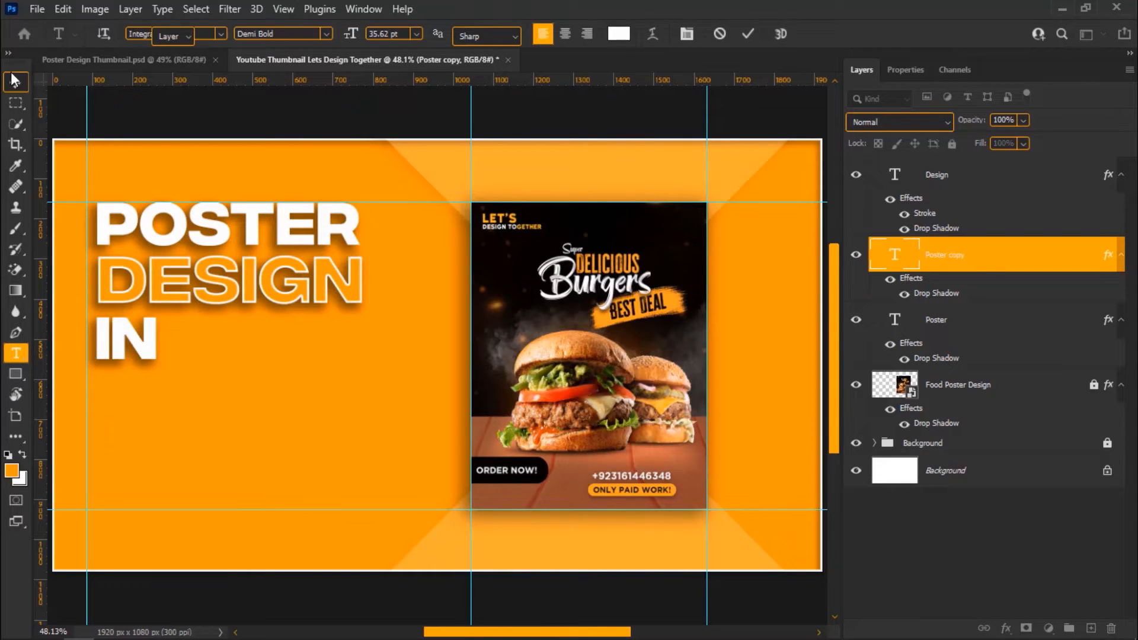
- Duplicate the IN text directly below itself and change the copy's text to PHOTOSHOP
left_click_drag(145, 356, 147, 409, "alt")
key("t")
left_click(121, 391)
key("ctrl+a")
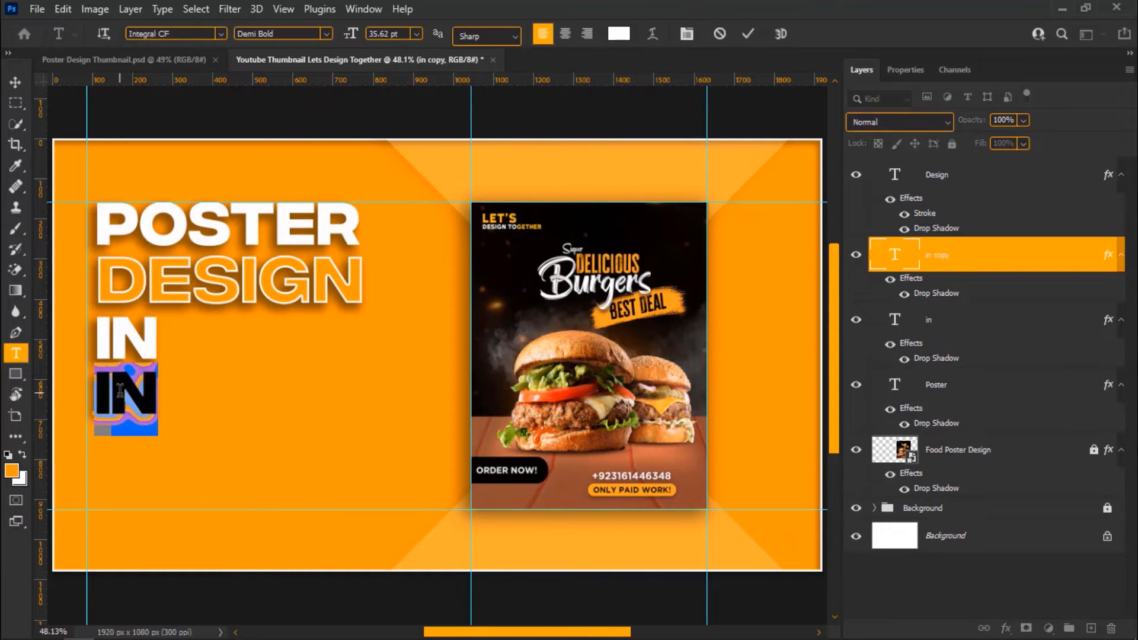
type("PHOTOSHOP")
- Set the PHOTOSHOP text's font size to 25 pt and move it up about 30 px, closer to IN
key("ctrl+a")
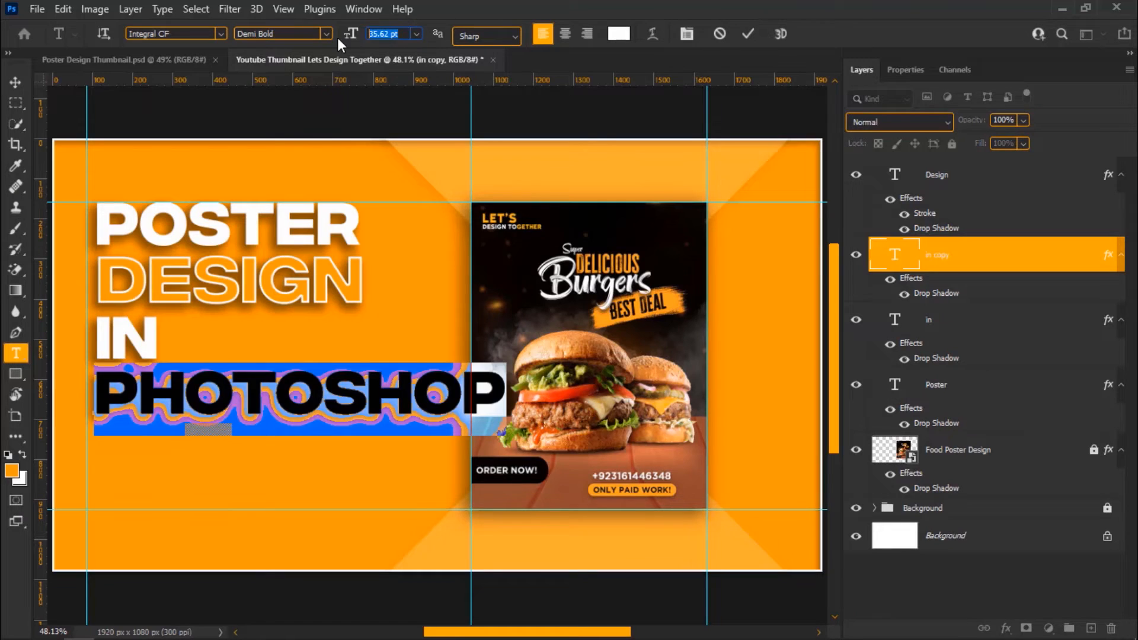
type("25")
key("Return")
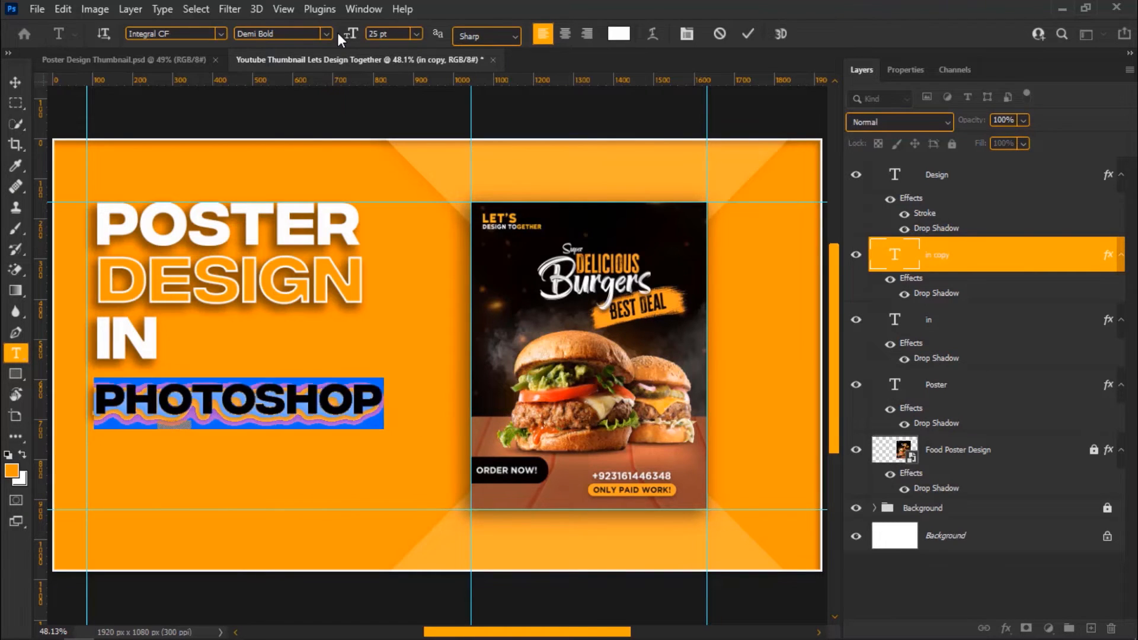
left_click(748, 34)
left_click(16, 82)
left_click_drag(298, 407, 296, 394)
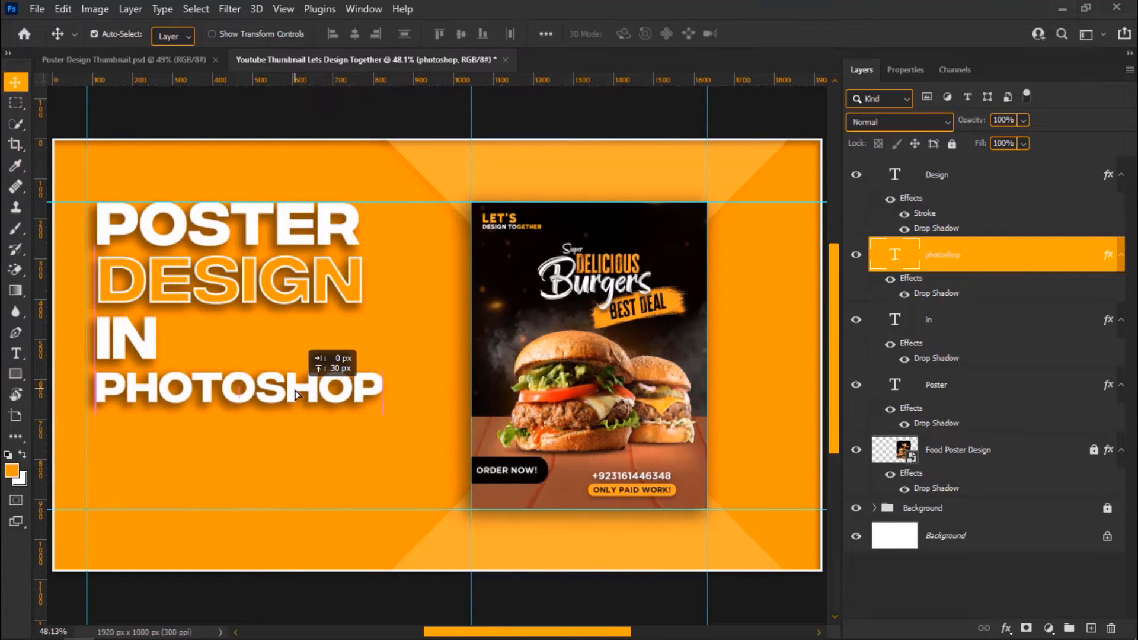
- Place the embedded Adobe Photoshop logo image and scale it down to a small icon beneath the start of PHOTOSHOP
left_click(37, 9)
left_click(72, 279)
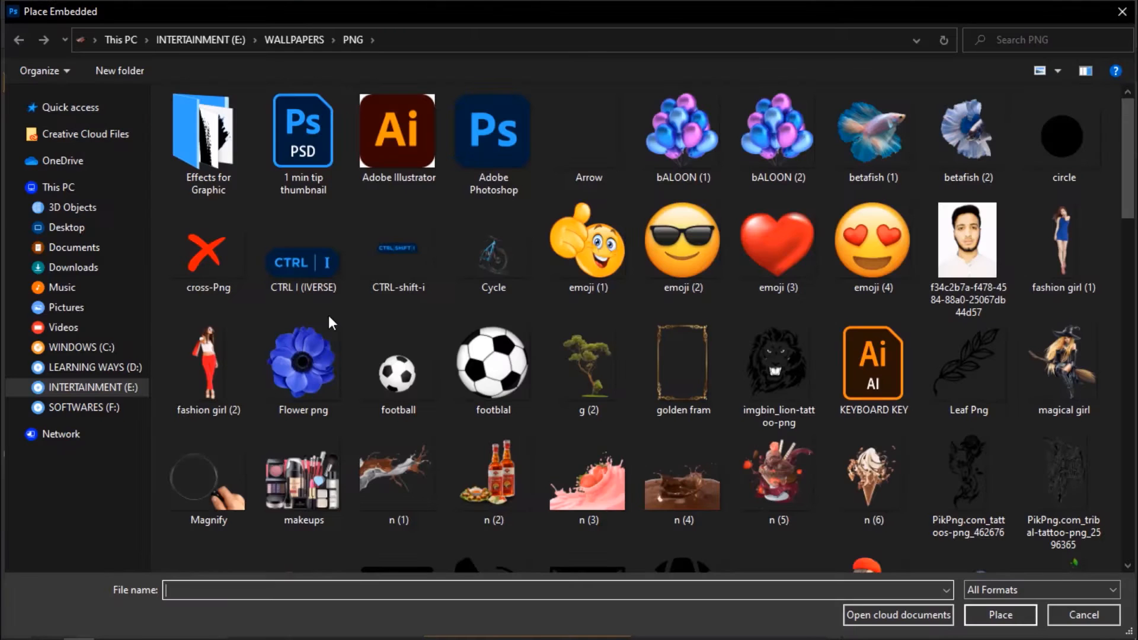
double_click(328, 122)
left_click_drag(658, 139, 462, 332)
left_click_drag(433, 368, 119, 464)
key("Return")
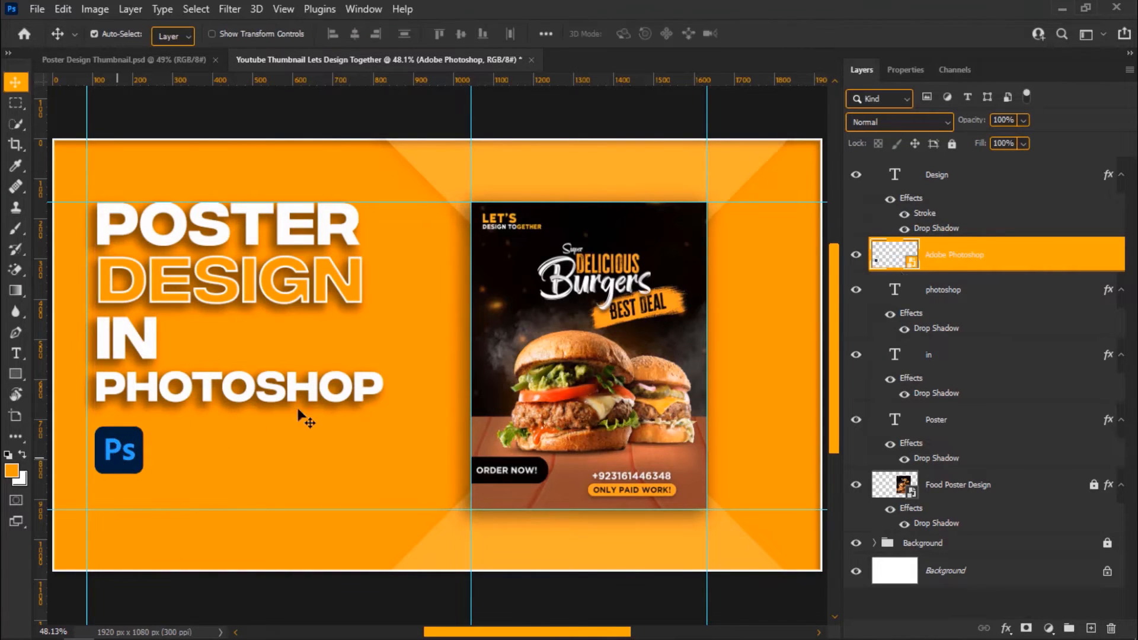
- Apply a drop shadow to the Adobe Photoshop logo layer with the preset shadow settings
right_click(1084, 270)
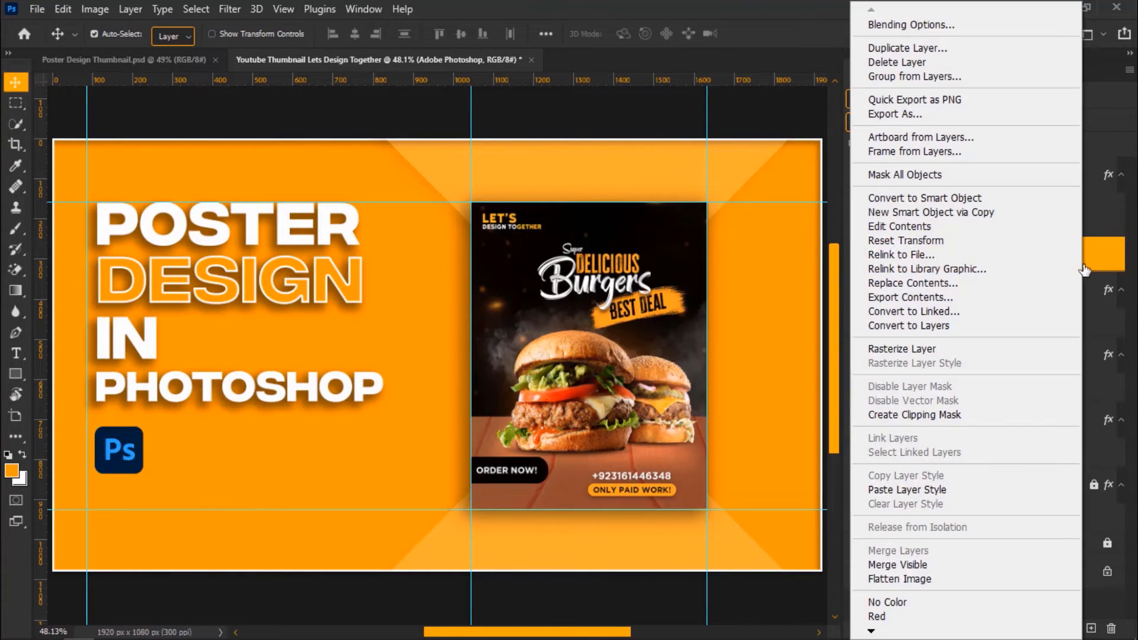
left_click(1034, 26)
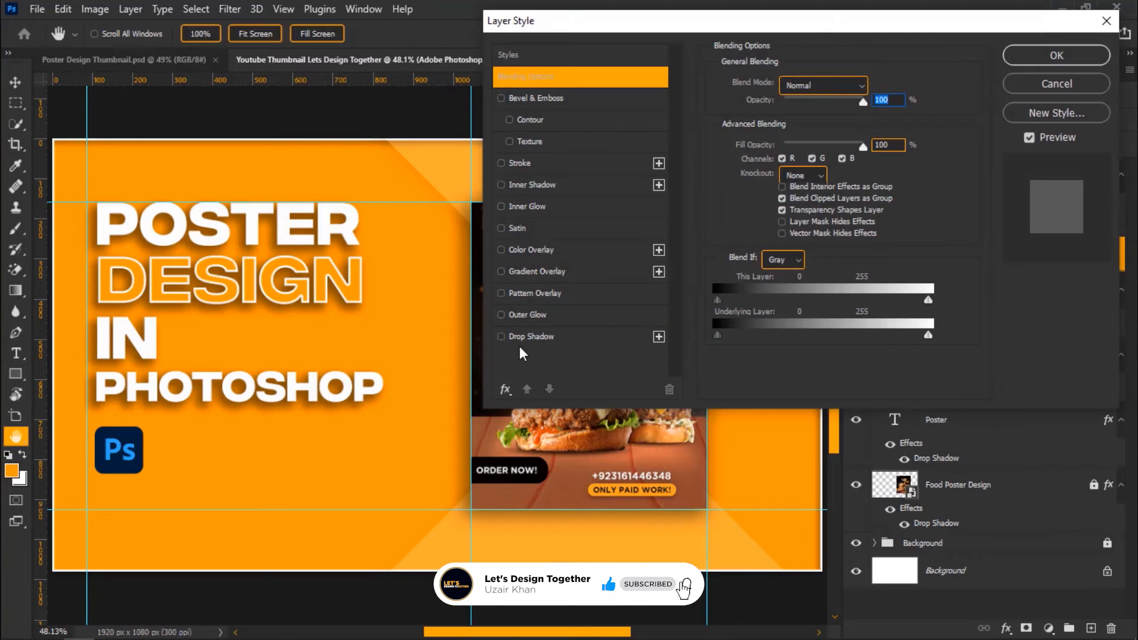
left_click(525, 341)
left_click(1047, 62)
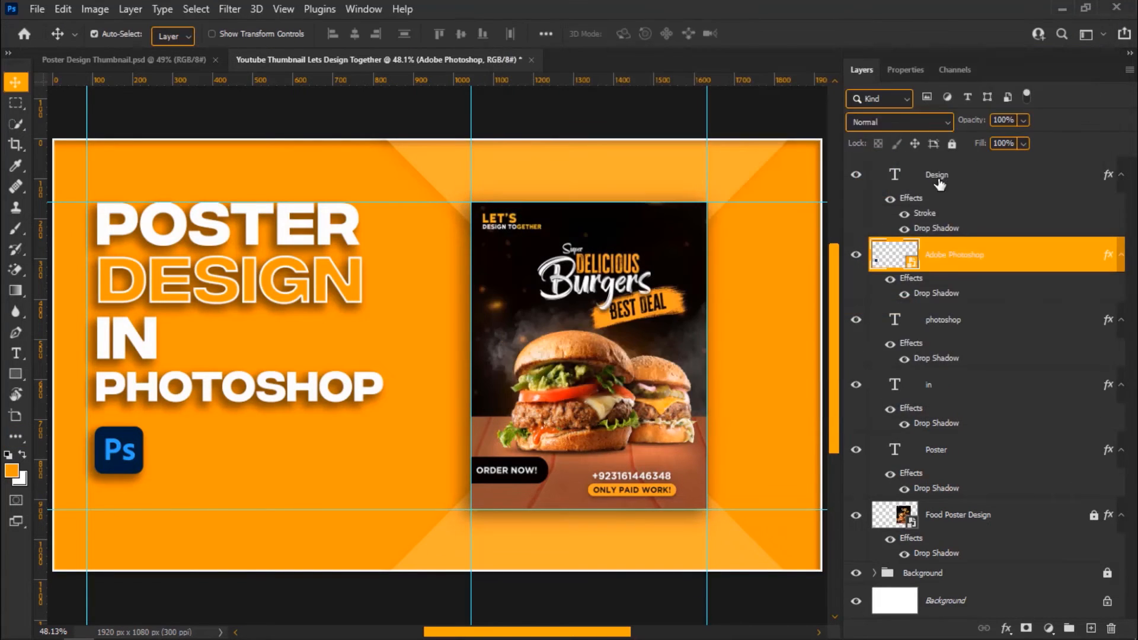
- Set the logo layer's blend mode to Linear Dodge (Add) and move it above the Design layer
left_click(928, 122)
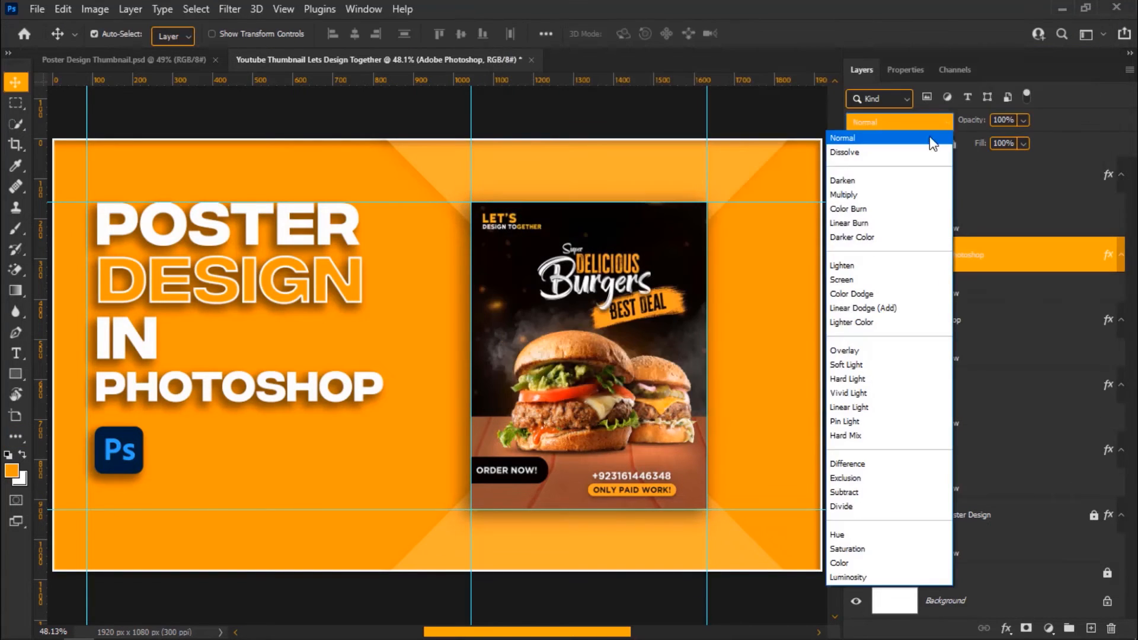
left_click(913, 308)
left_click_drag(1038, 261, 1045, 188)
- Add a Curves adjustment clipped to the logo layer and darken it with a point at input 122, output 30
left_click(1048, 628)
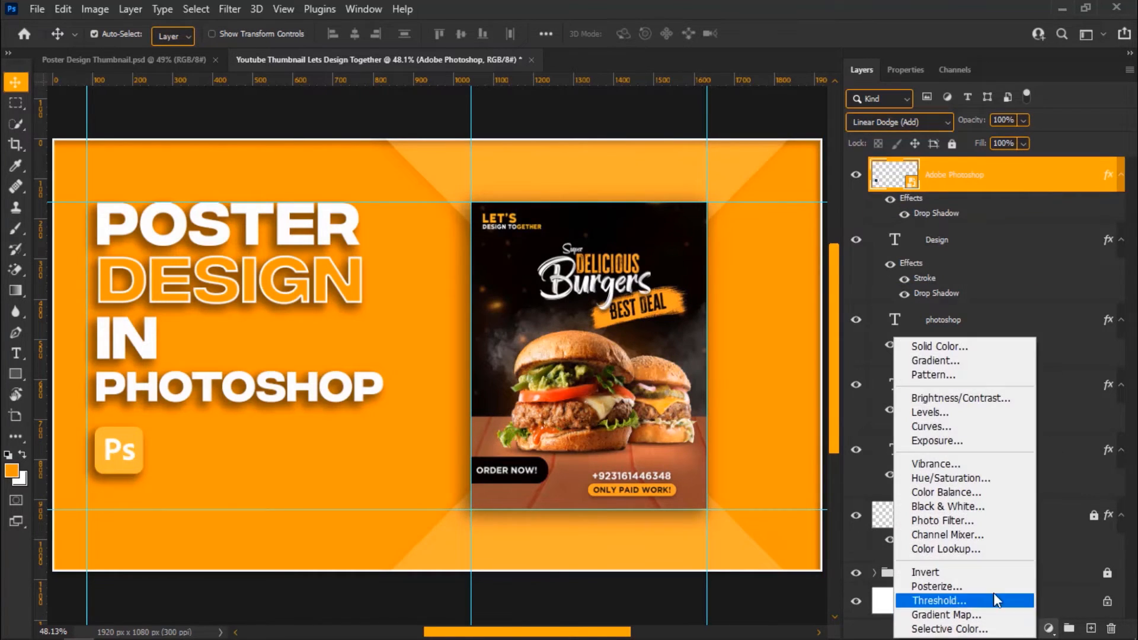
left_click(987, 432)
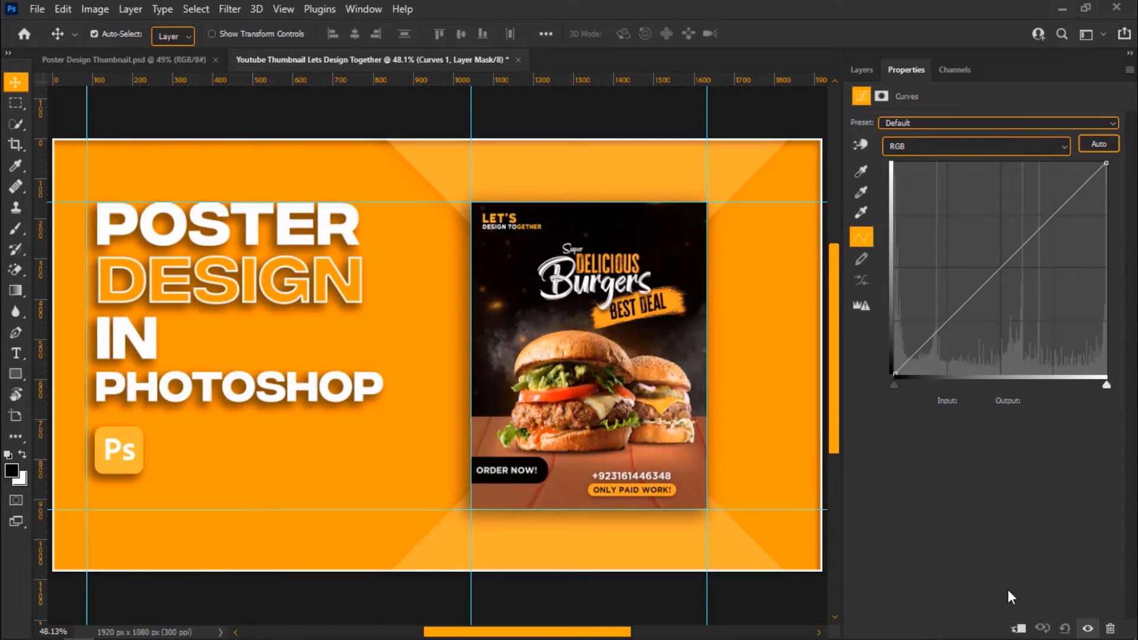
left_click_drag(975, 302, 996, 349)
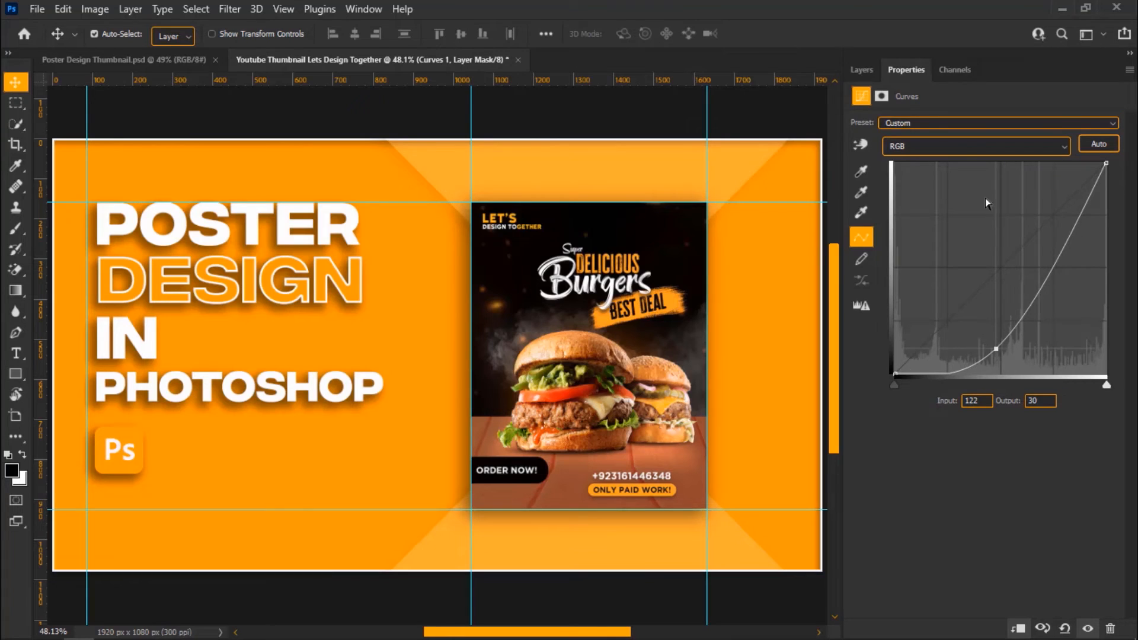
left_click(869, 71)
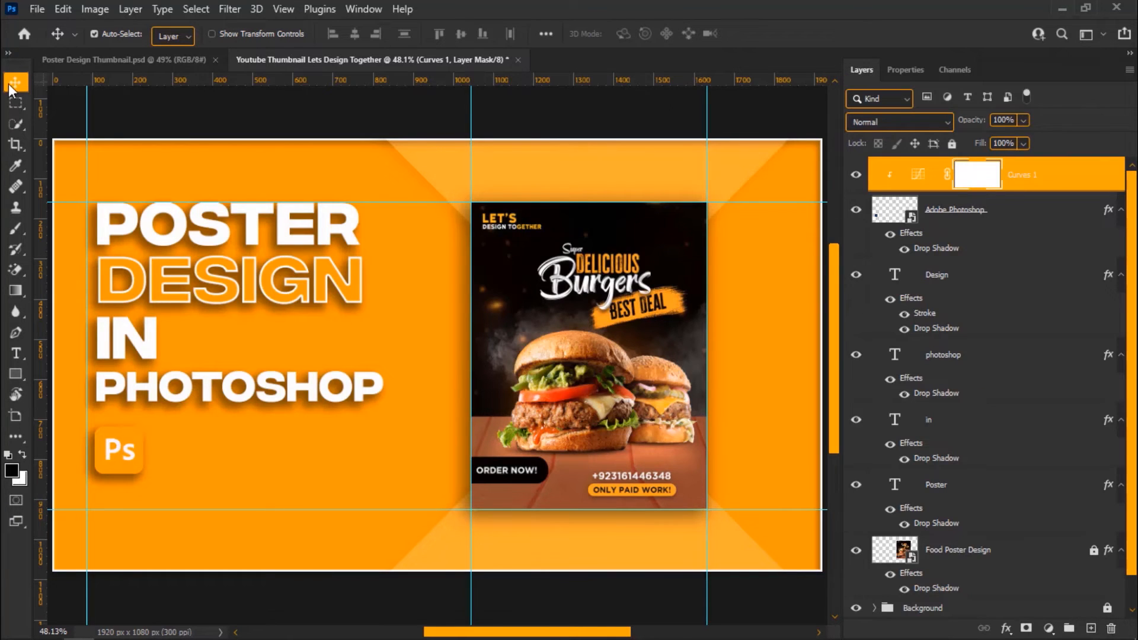
- Select all four heading lines and the logo, align their left edges and distribute them vertically
left_click_drag(120, 493, 305, 169)
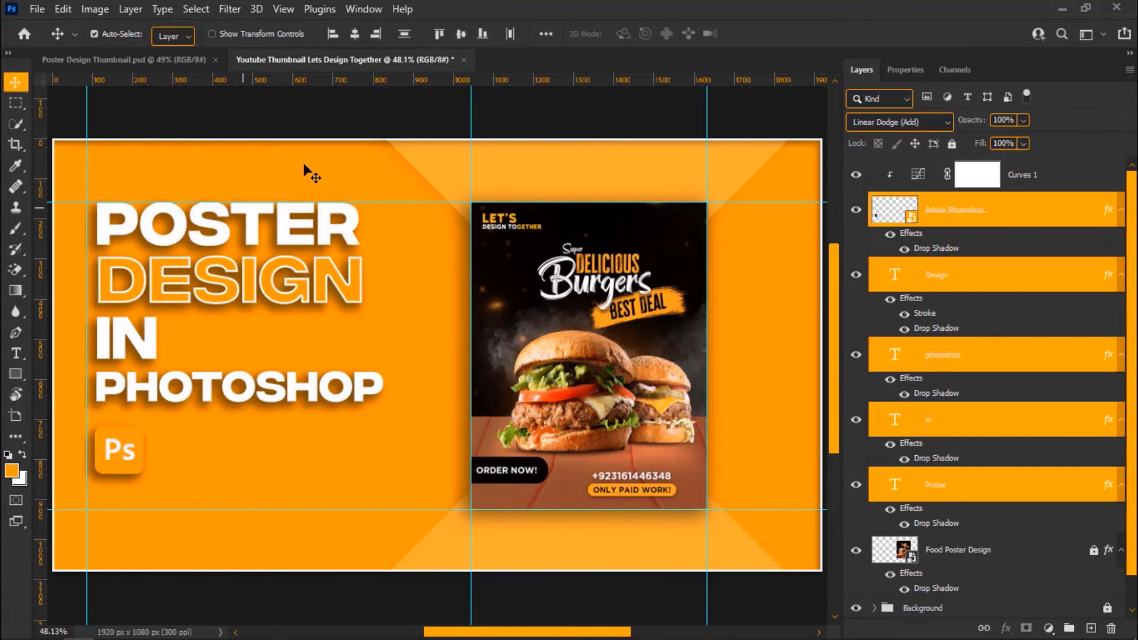
left_click(333, 35)
left_click(407, 34)
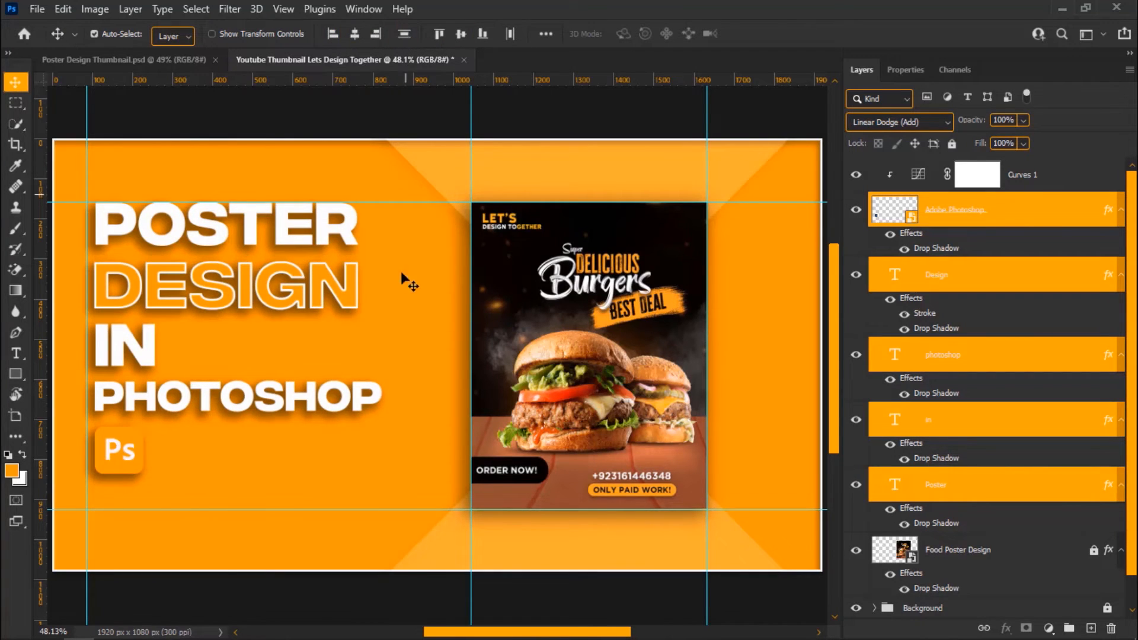
- Move the selected heading lines and logo down slightly to center the block vertically beside the poster
key("ctrl+t")
left_click_drag(342, 398, 342, 415)
key("Return")
left_click(348, 448, "ctrl")
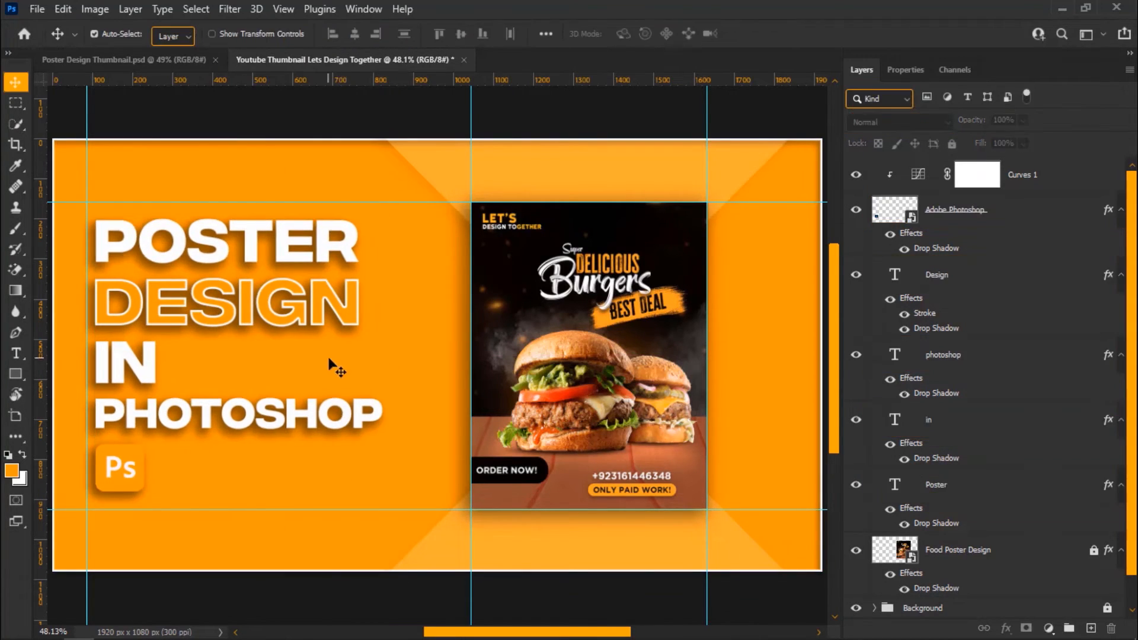
- Duplicate the DESIGN text, rotate the copy 90° and place it vertically centered between the heading and the poster
left_click(353, 304, "ctrl")
key("ctrl+j")
key("ctrl+t")
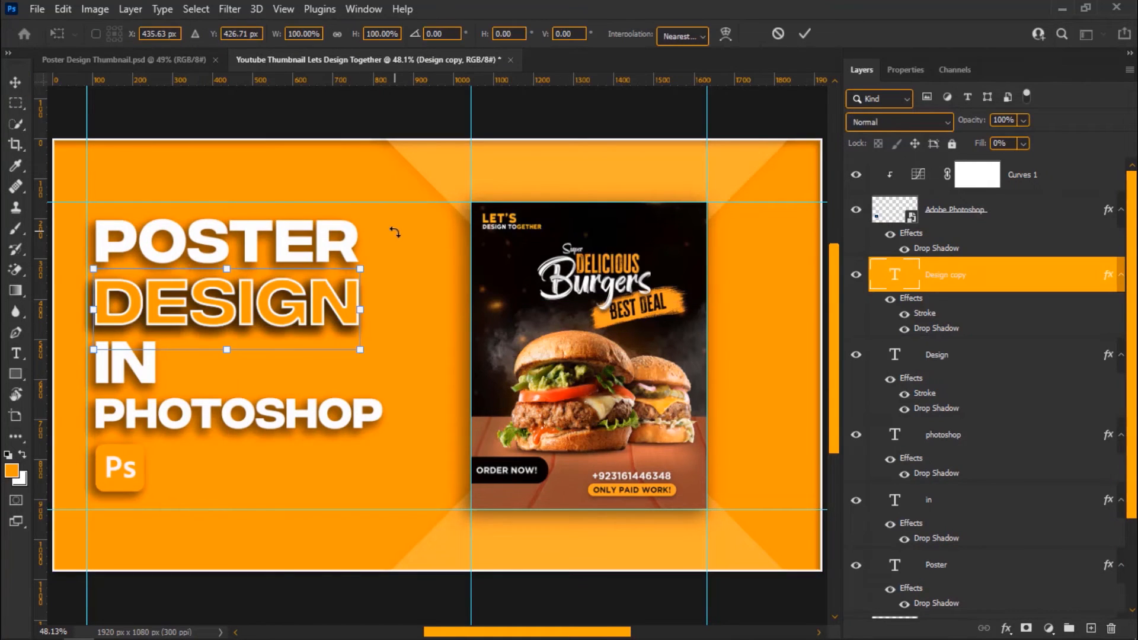
left_click_drag(374, 327, 275, 454)
left_click_drag(230, 373, 411, 427)
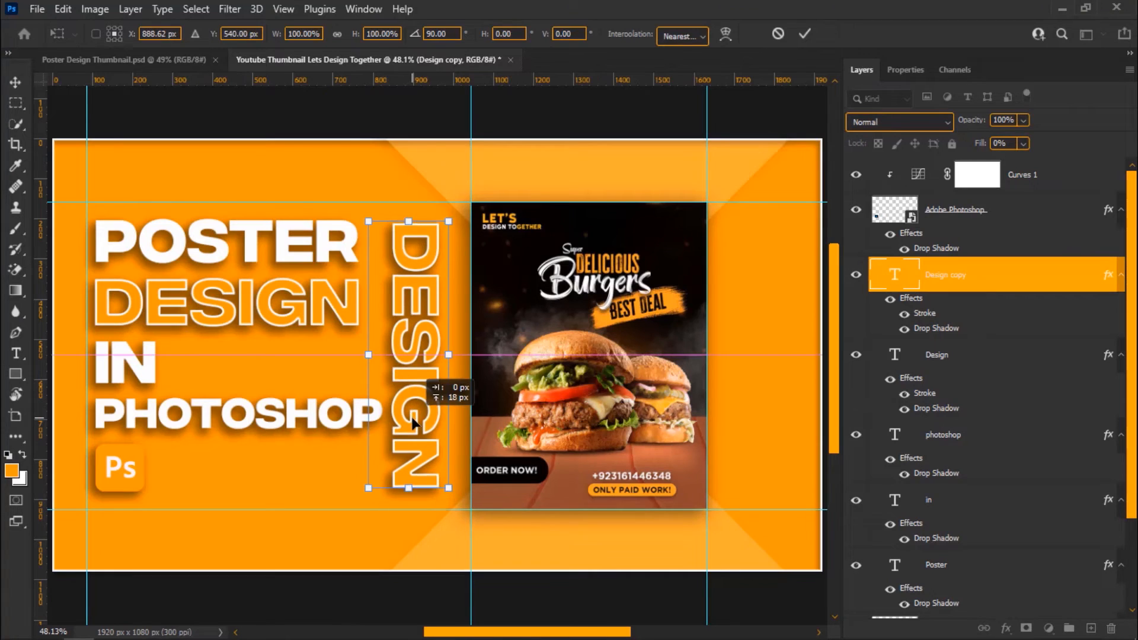
key("Return")
- Change the vertical DESIGN copy's text to 2022
key("t")
left_click(413, 366)
double_click(413, 366)
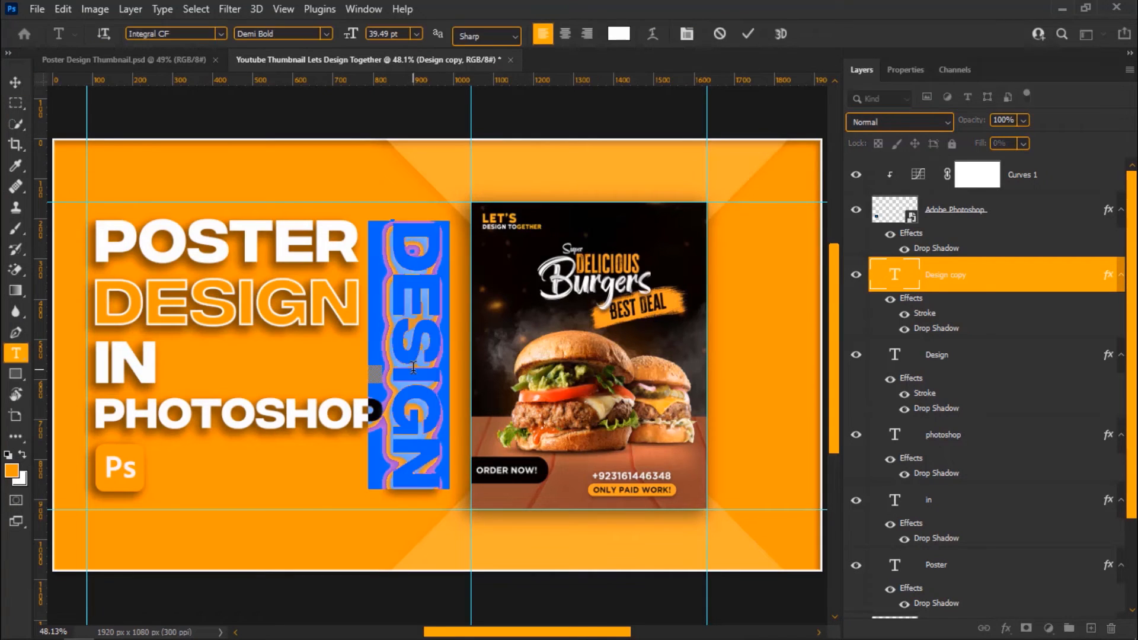
type("2022")
left_click(748, 35)
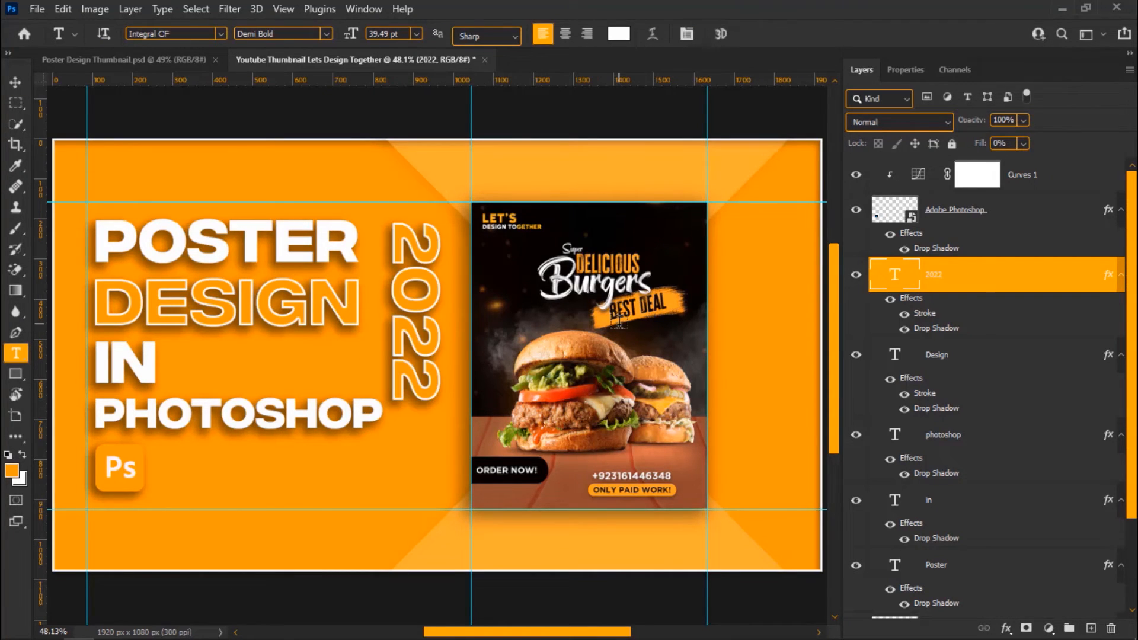
- Scale the vertical 2022 text to about 149% so it spans the height of the heading block
key("ctrl+t")
left_click_drag(445, 403, 460, 472)
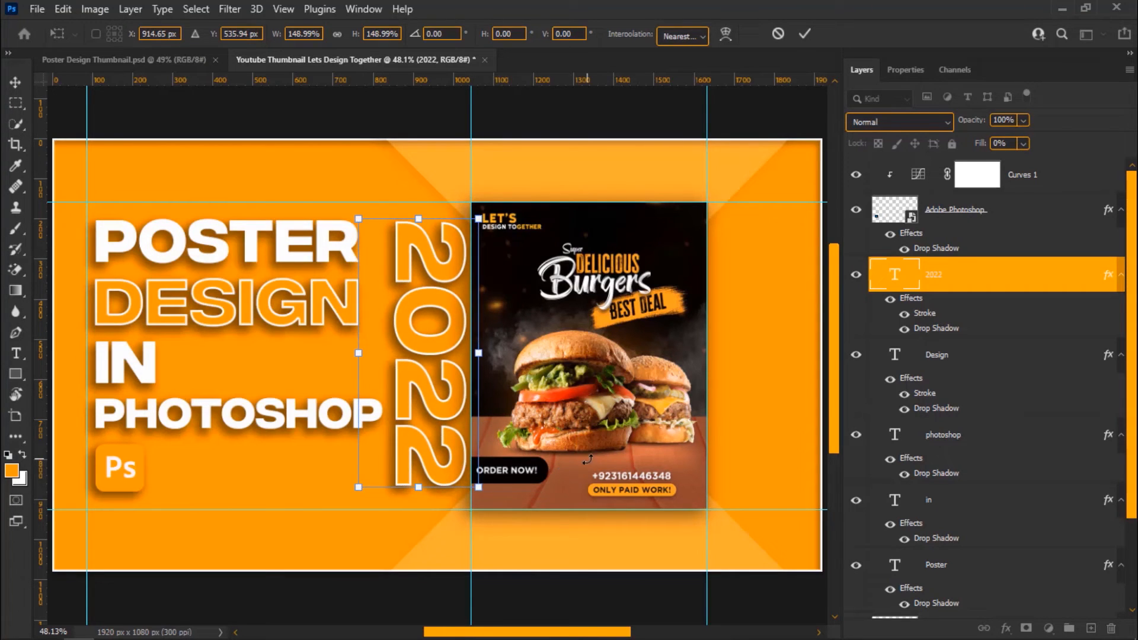
key("Return")
- Unlock the Food Poster Design layer and shift the poster slightly to the right, away from 2022
scroll(1134, 487, "down", 3)
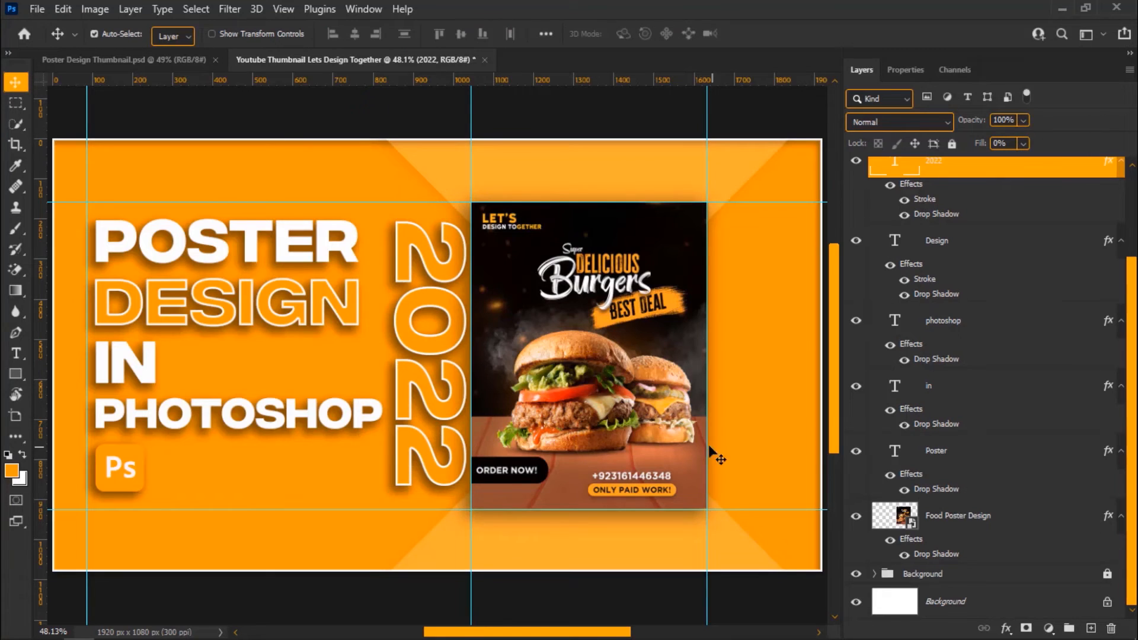
left_click_drag(640, 450, 647, 449)
- Duplicate the vertical 2022 text to the other side of the poster at the same height
left_click(453, 409)
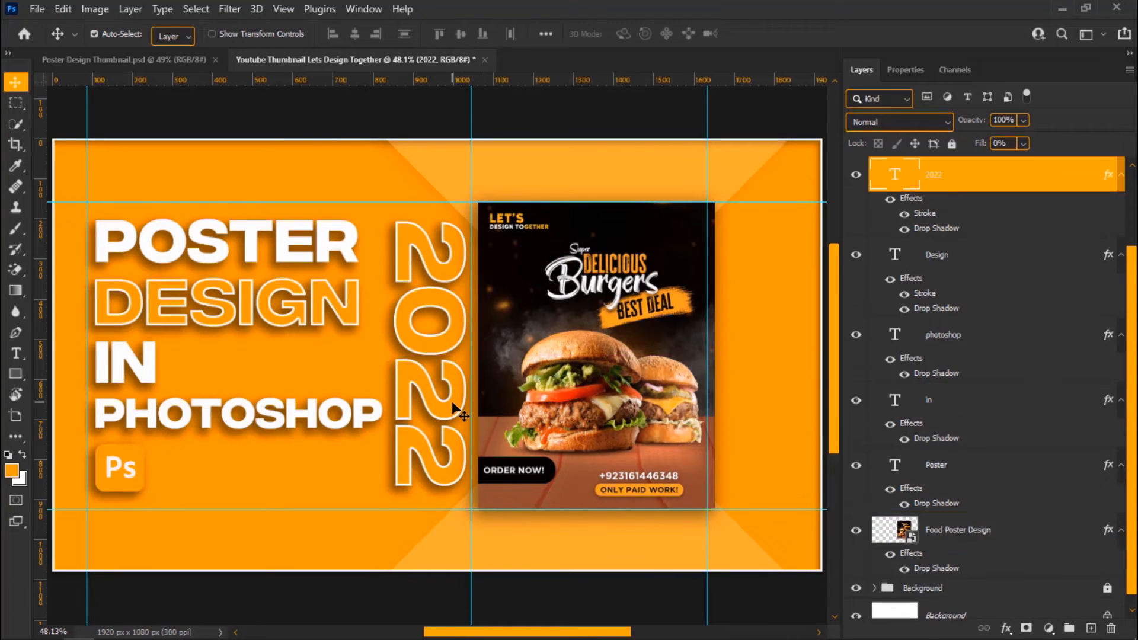
left_click_drag(454, 409, 786, 415)
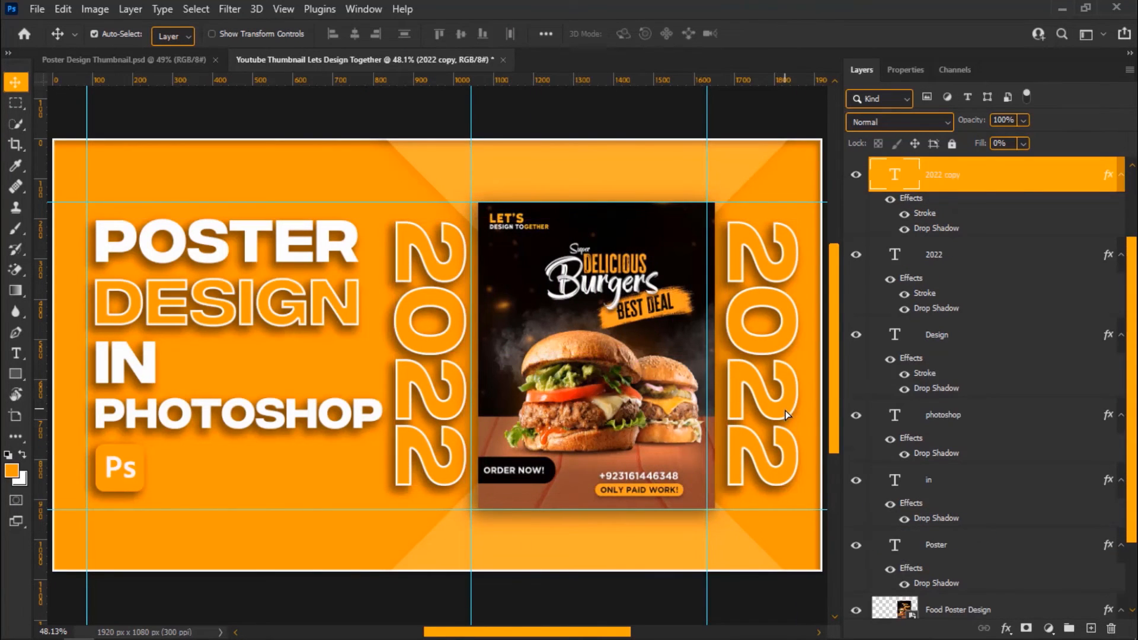
left_click(771, 540)
- Group all the heading, logo, 2022 and poster layers and name the group All Items
left_click_drag(77, 167, 818, 548)
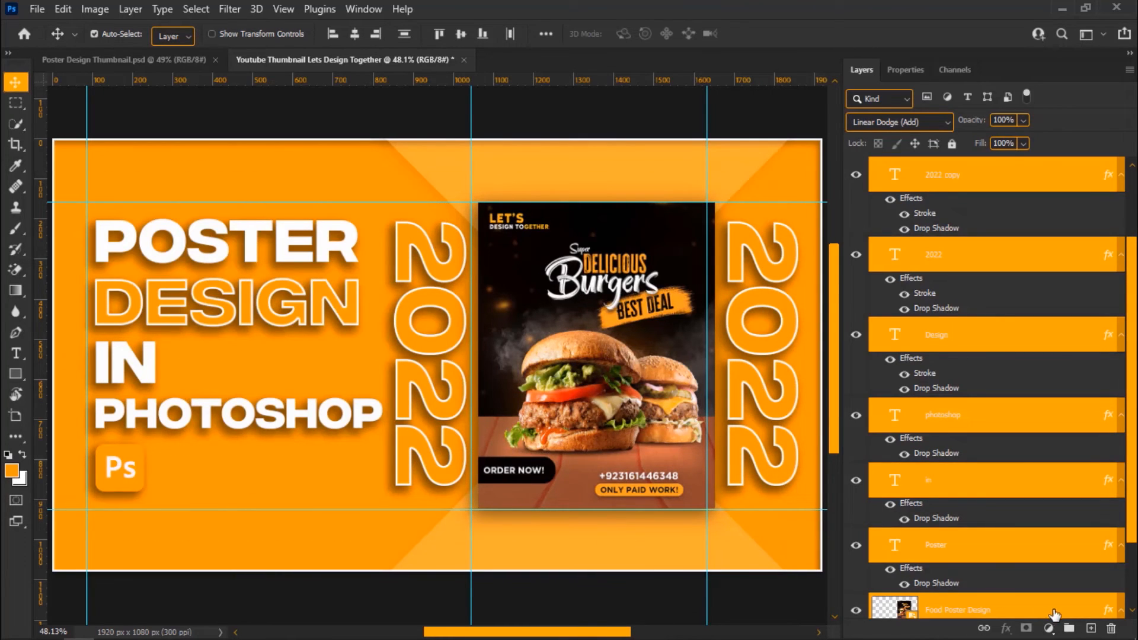
left_click(1069, 629)
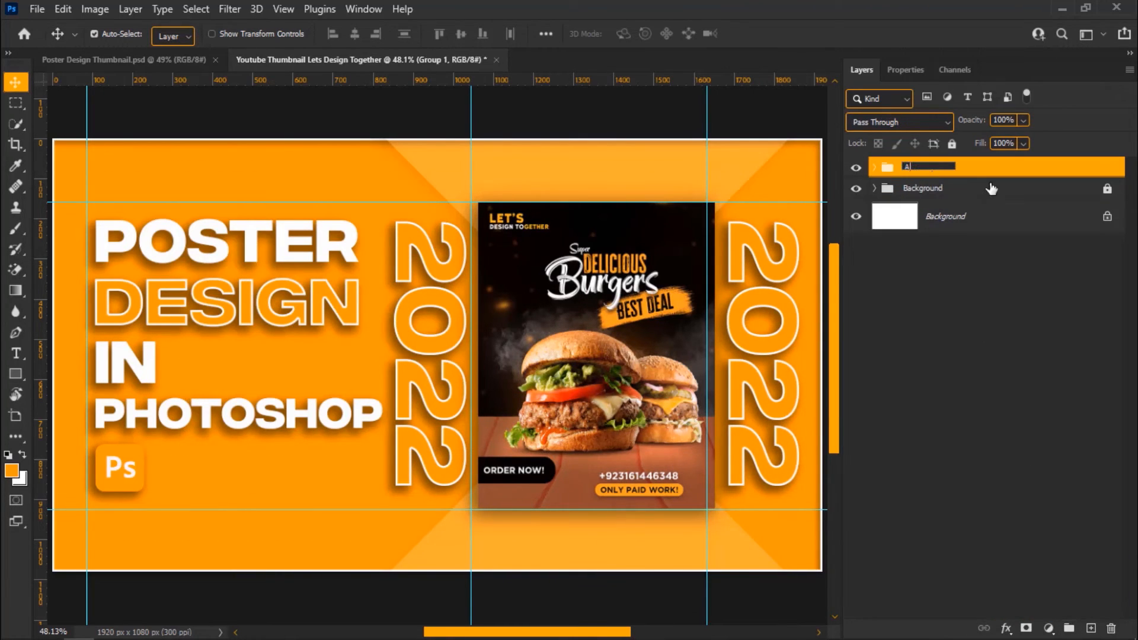
type("s")
key("Return")
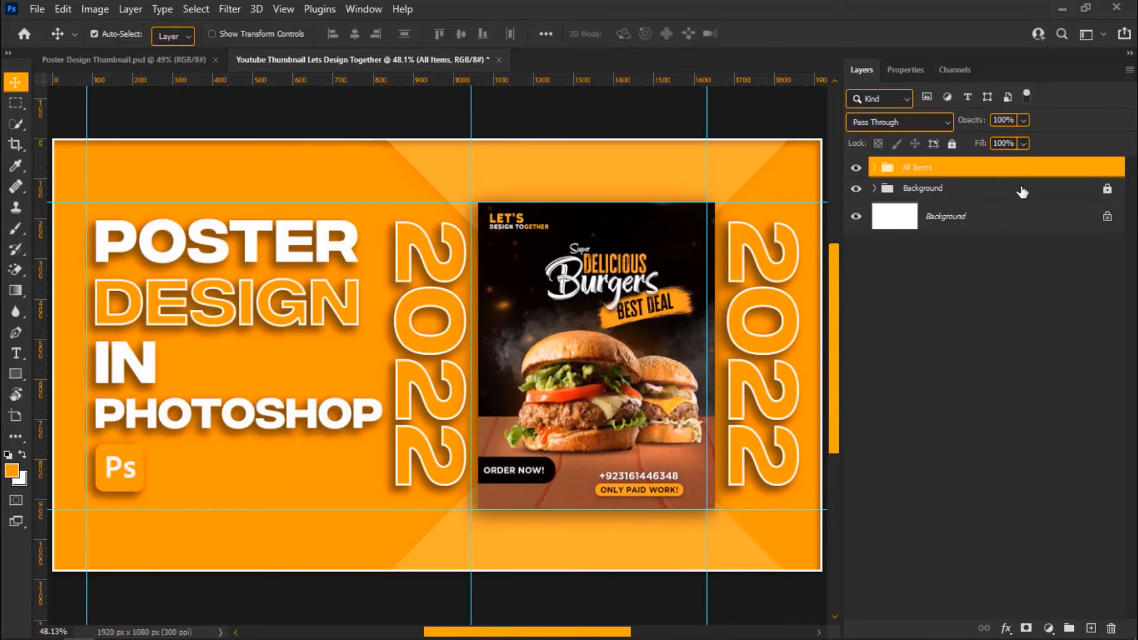
- Lock the All Items group, then place the Leaf Png image and scale it down into the bottom-left corner of the canvas
left_click(951, 143)
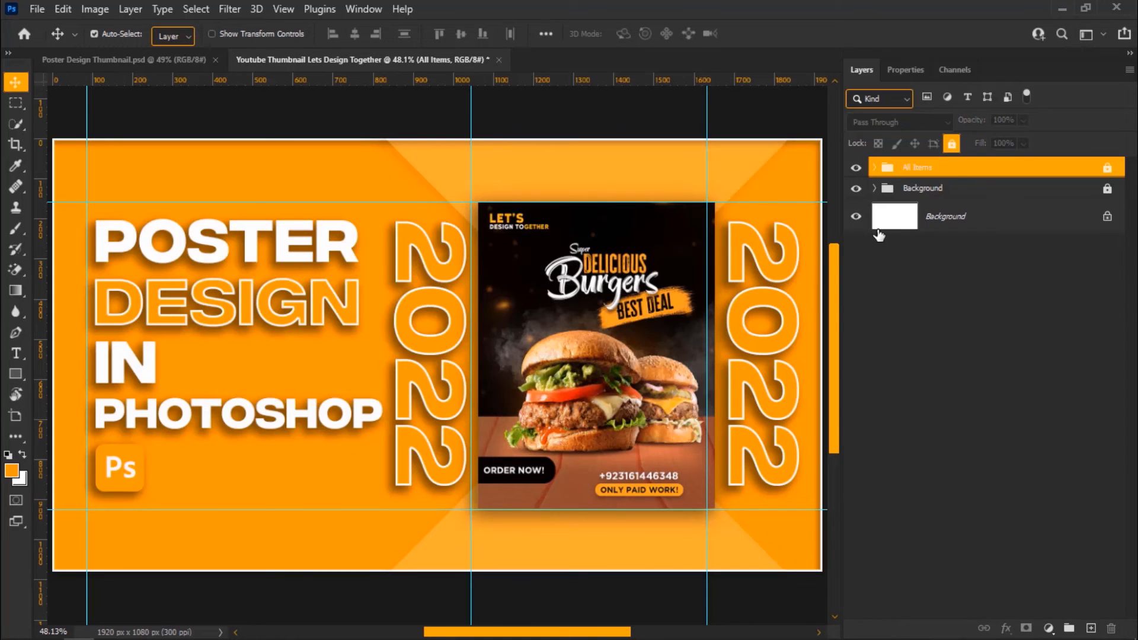
left_click(35, 16)
left_click(152, 353)
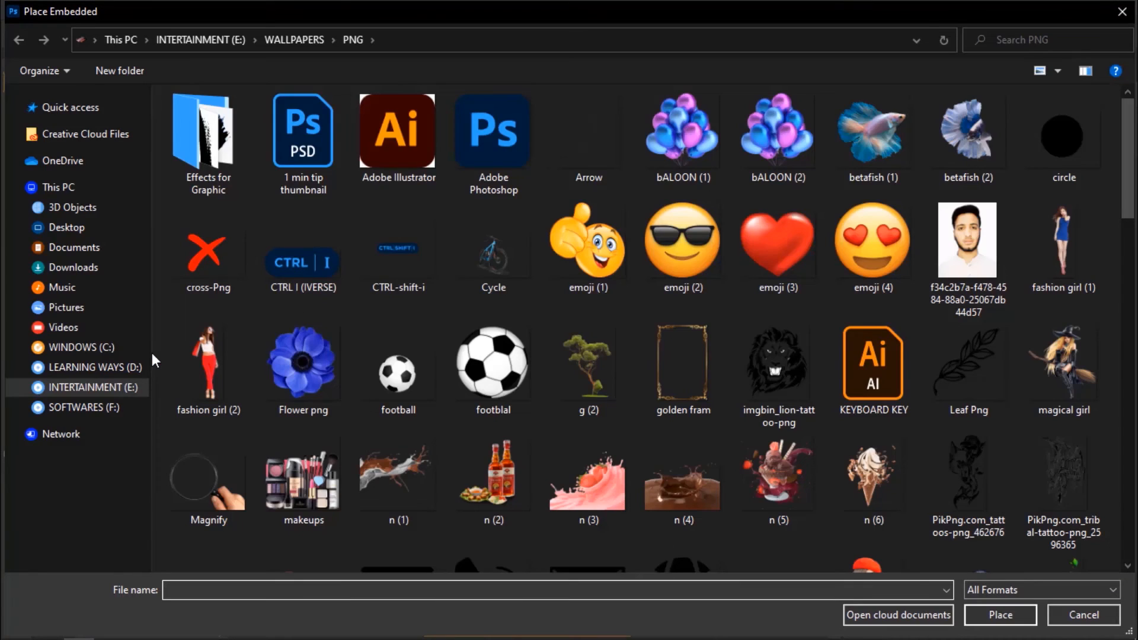
double_click(954, 351)
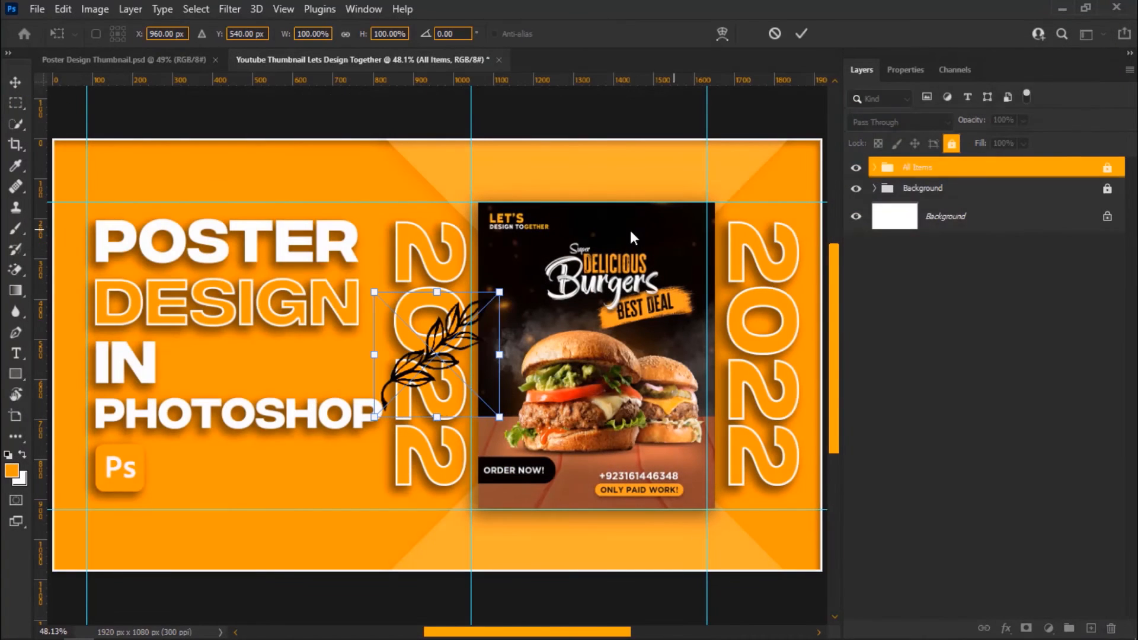
left_click_drag(455, 300, 92, 550)
key("Return")
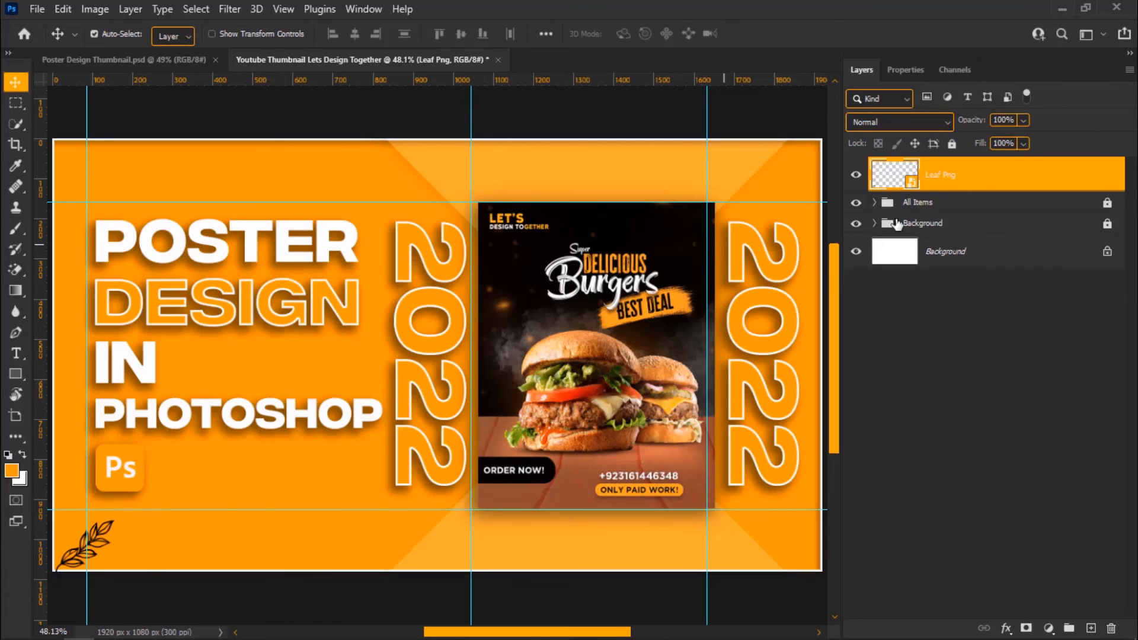
- Recreate the leaf in white on a new layer from its pixel selection and delete the original Leaf Png layer
right_click(903, 188)
left_click(866, 230)
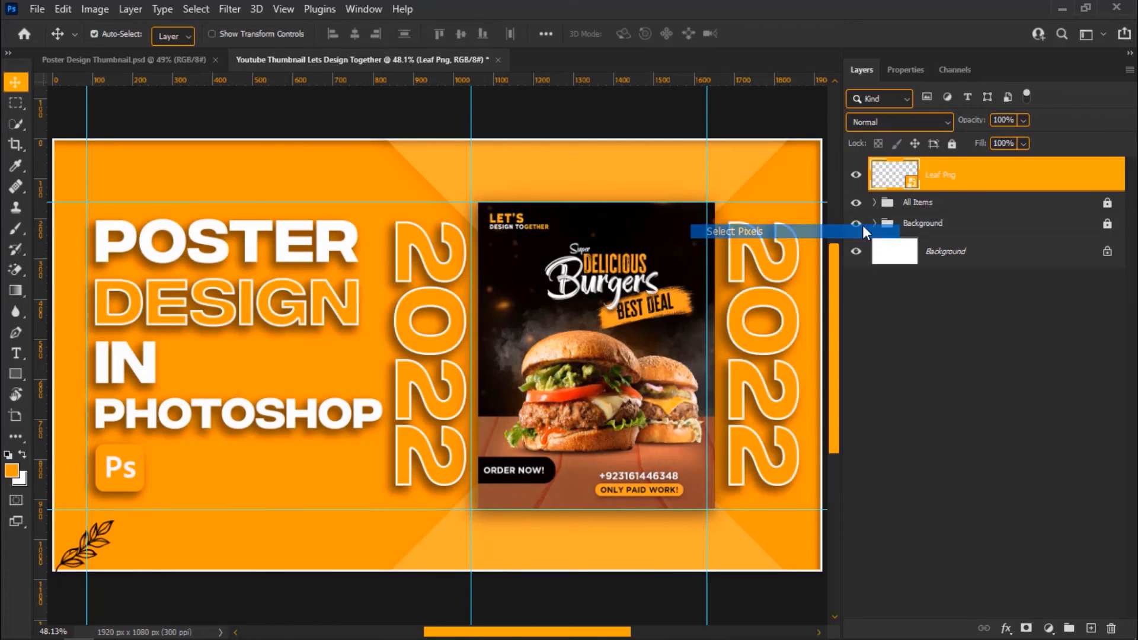
left_click(1090, 629)
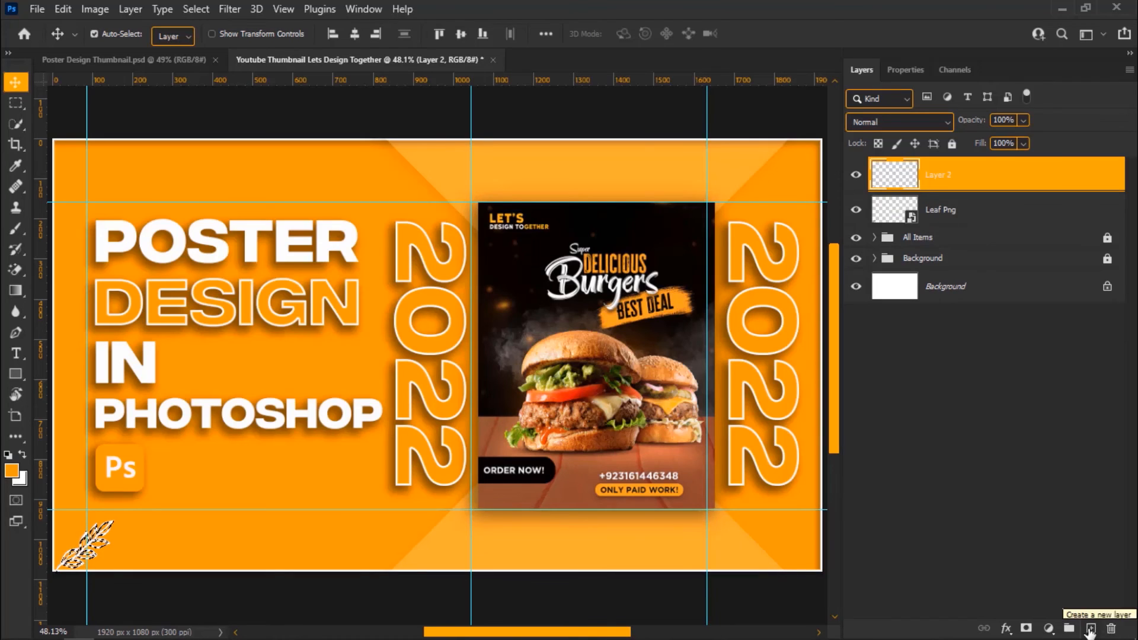
key("ctrl+d")
left_click(955, 214)
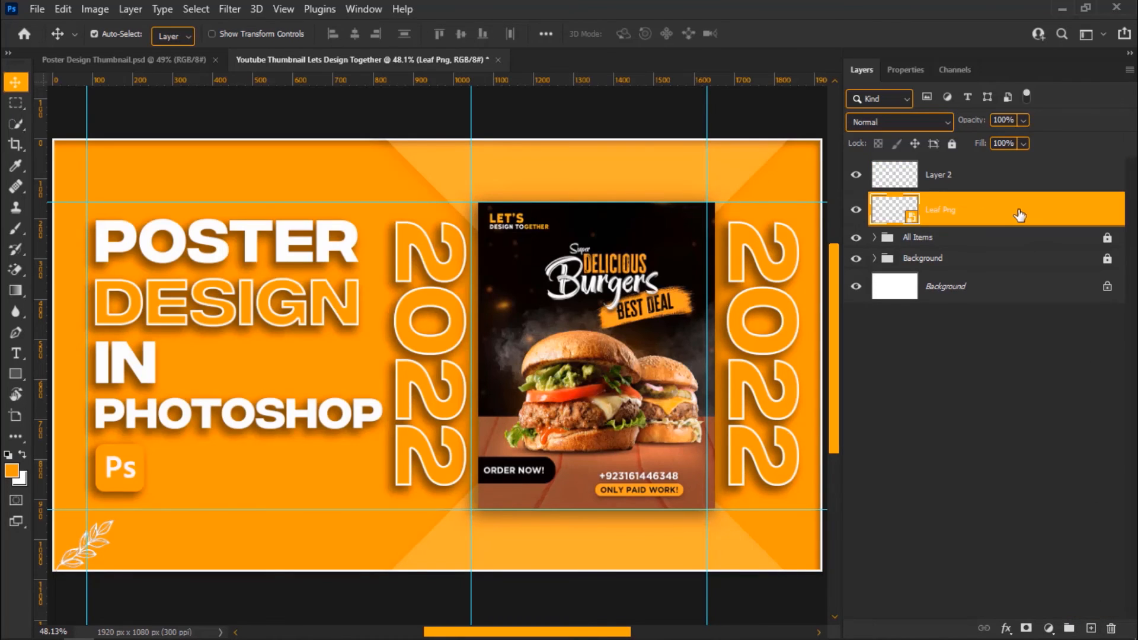
left_click_drag(955, 215, 1112, 629)
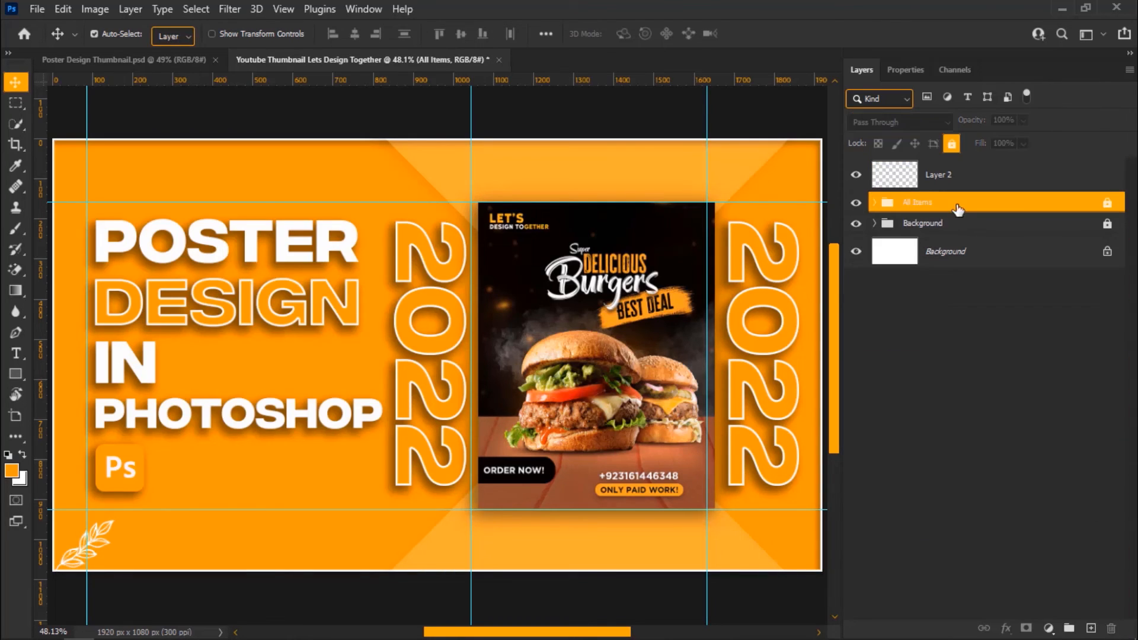
- Rename the white leaf layer as Leaf Vector
double_click(939, 176)
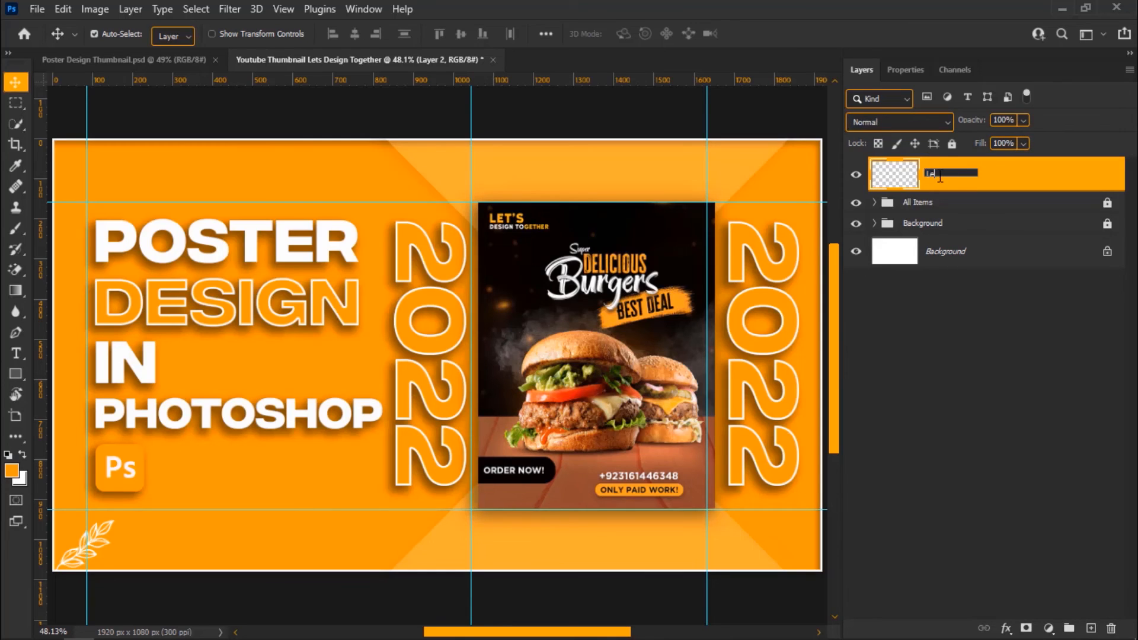
type("Leaf Vector")
key("Return")
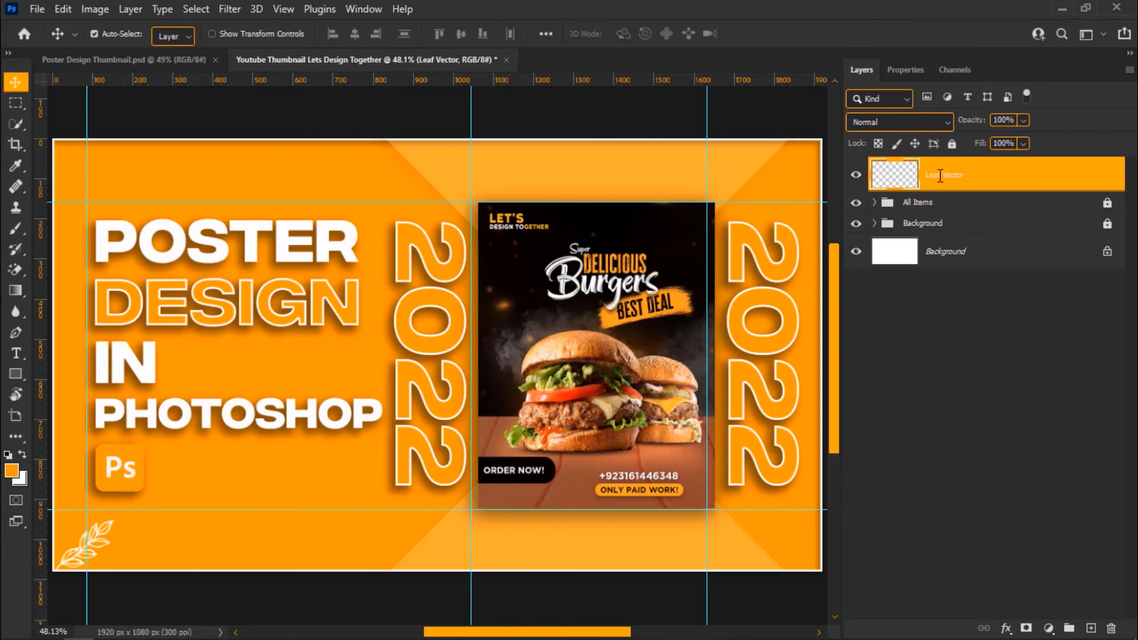
- Add a drop shadow to the Leaf Vector layer with distance 5 px, spread 5% and size 9 px
right_click(1025, 183)
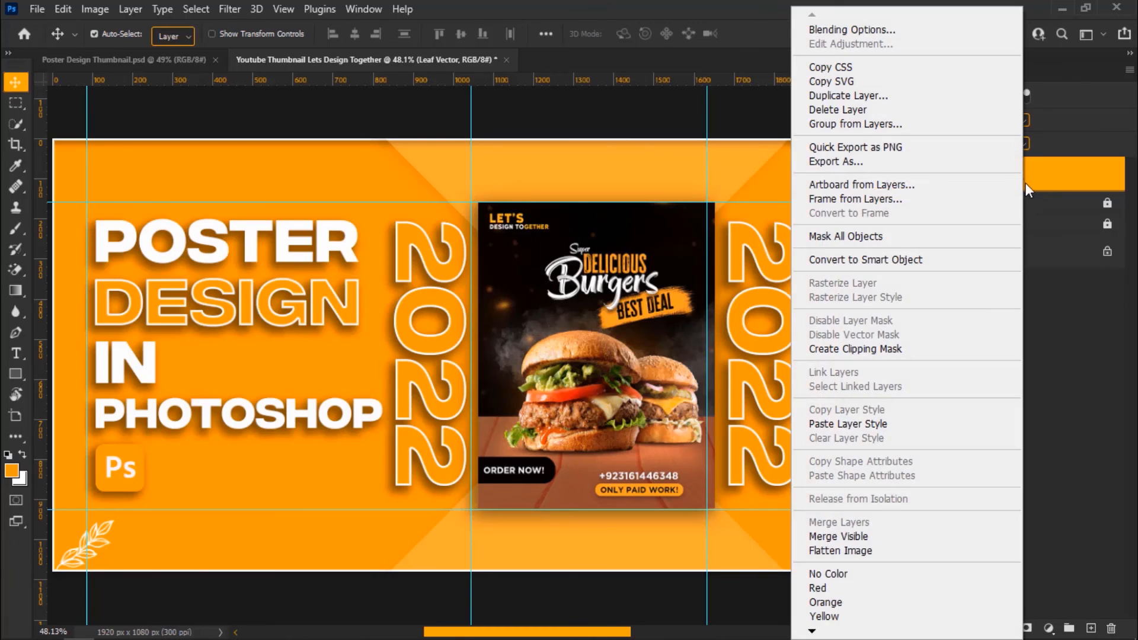
left_click(938, 30)
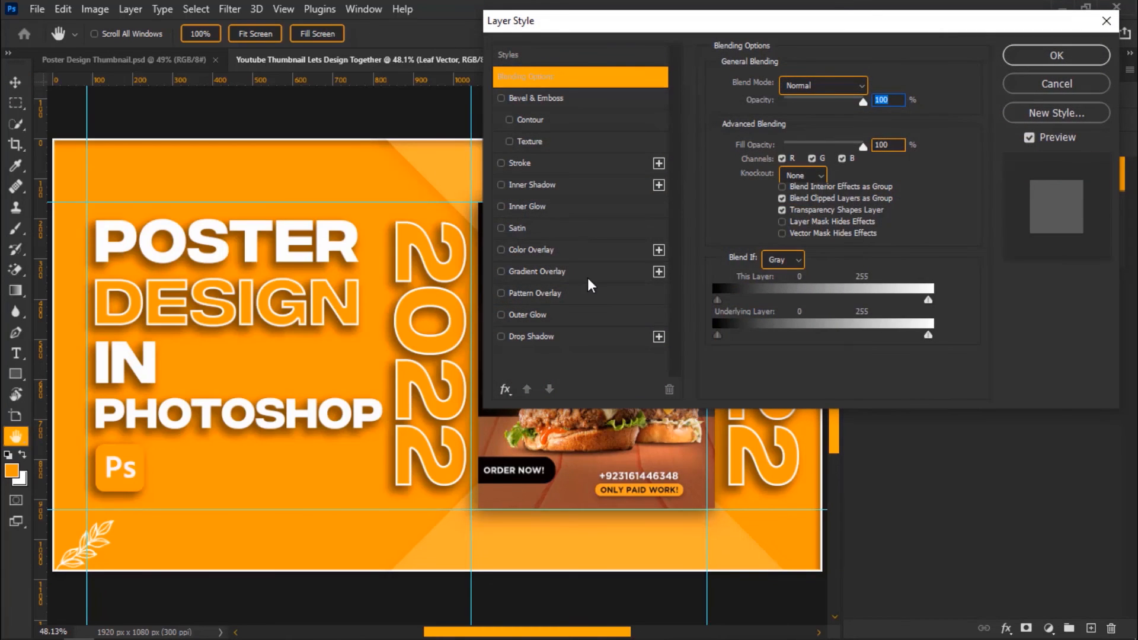
left_click(564, 336)
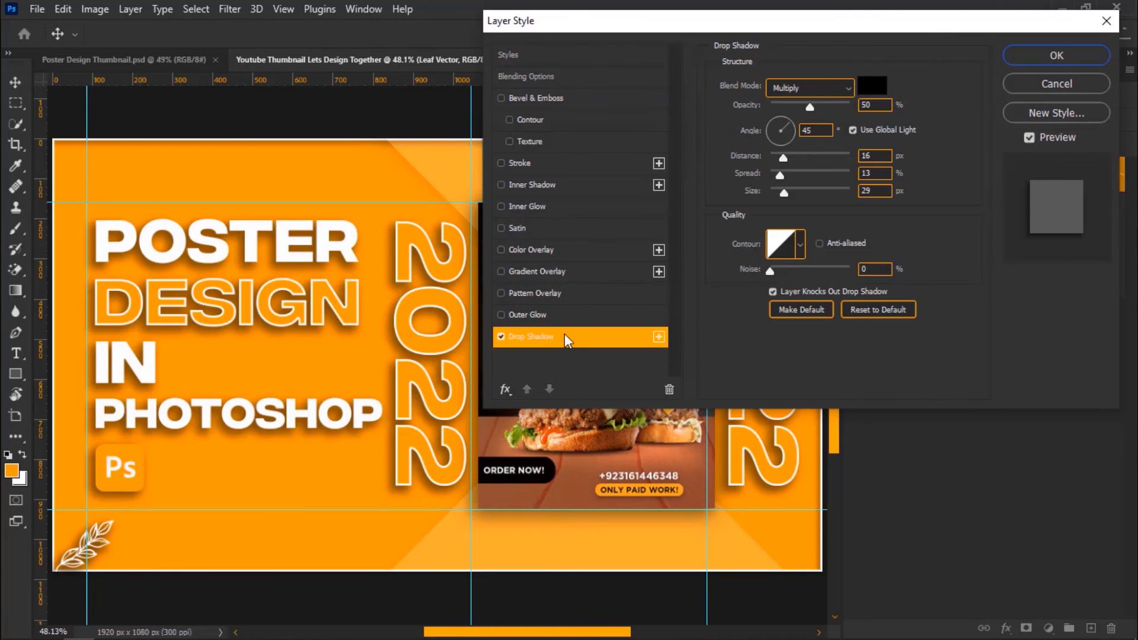
left_click(776, 173)
left_click(777, 190)
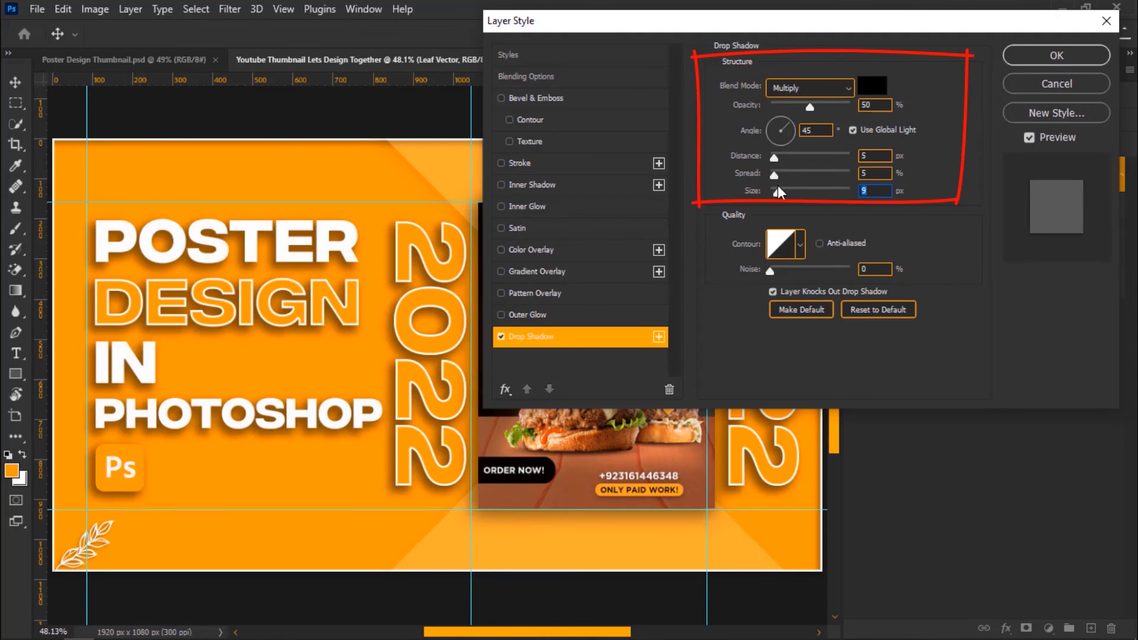
left_click(1033, 52)
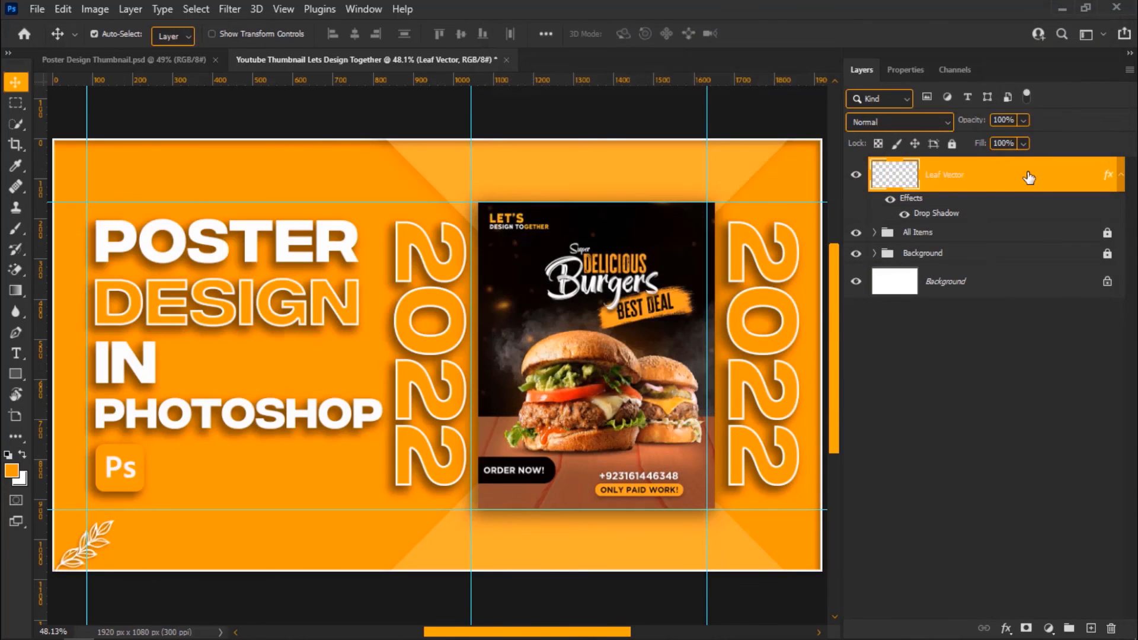
- Duplicate the Leaf Vector layer, flip the copy vertically and move it straight up into the canvas's top-left corner
key("ctrl+j")
key("ctrl+t")
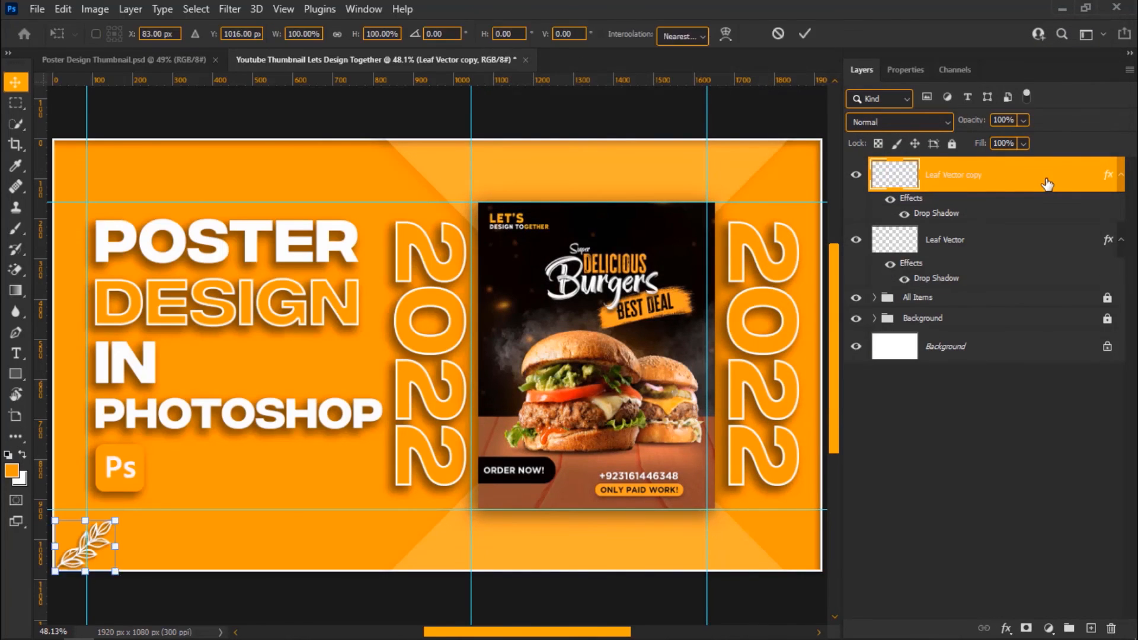
right_click(97, 543)
left_click(95, 536)
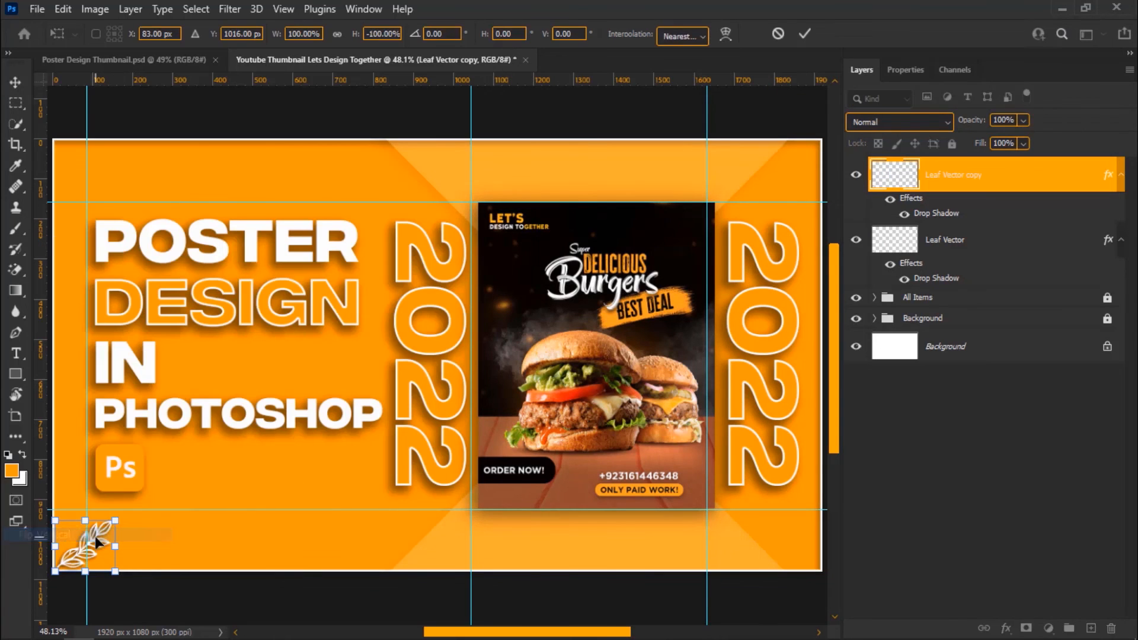
left_click_drag(95, 527, 75, 169)
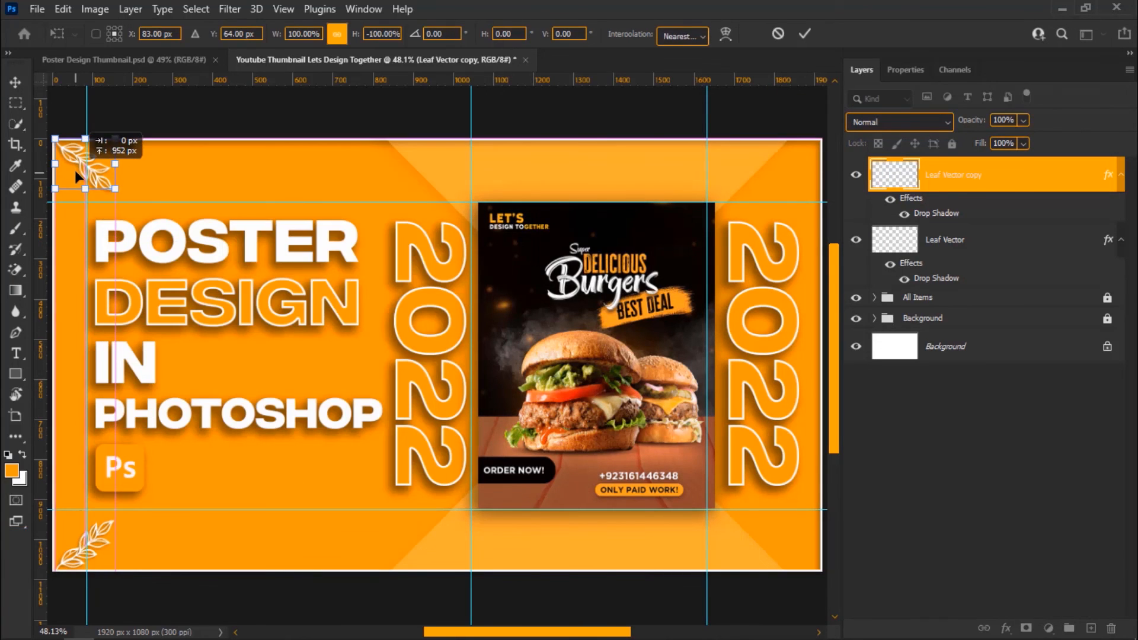
key("Return")
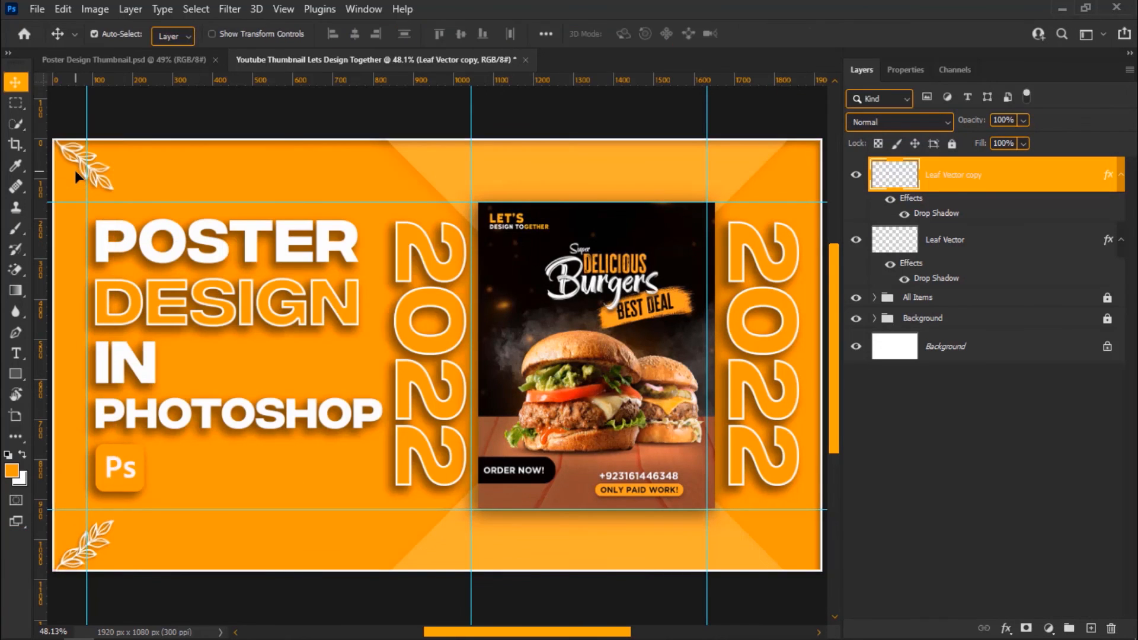
- Duplicate both leaves, flip the copies horizontally into the canvas's two right-hand corners, and hide the guides
left_click(1030, 243, "shift")
key("ctrl+j")
key("ctrl+t")
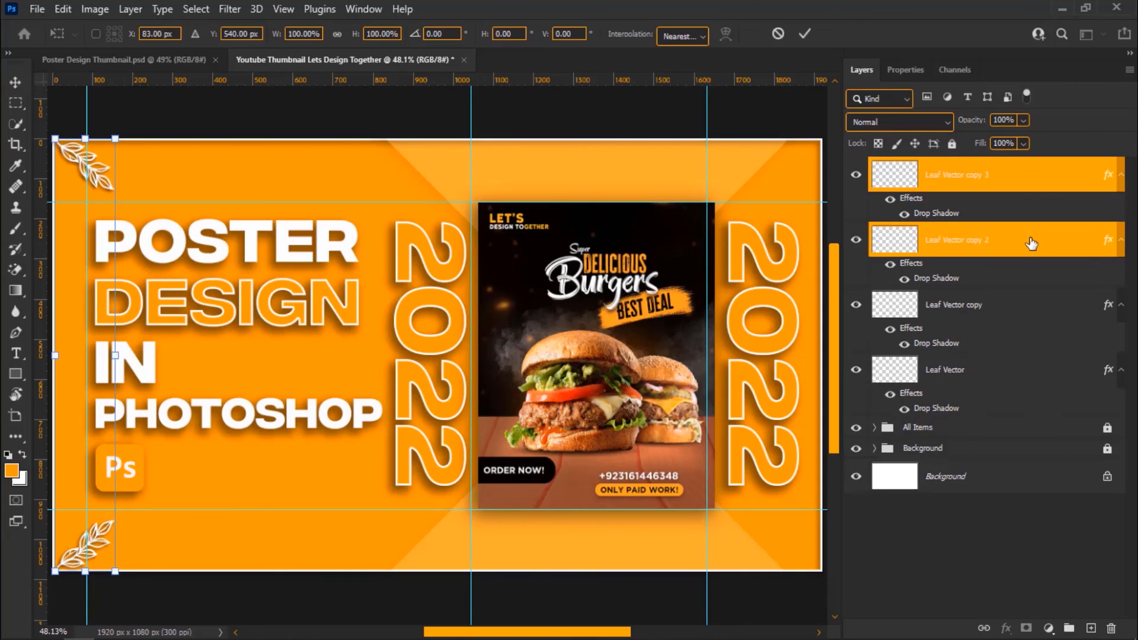
right_click(81, 515)
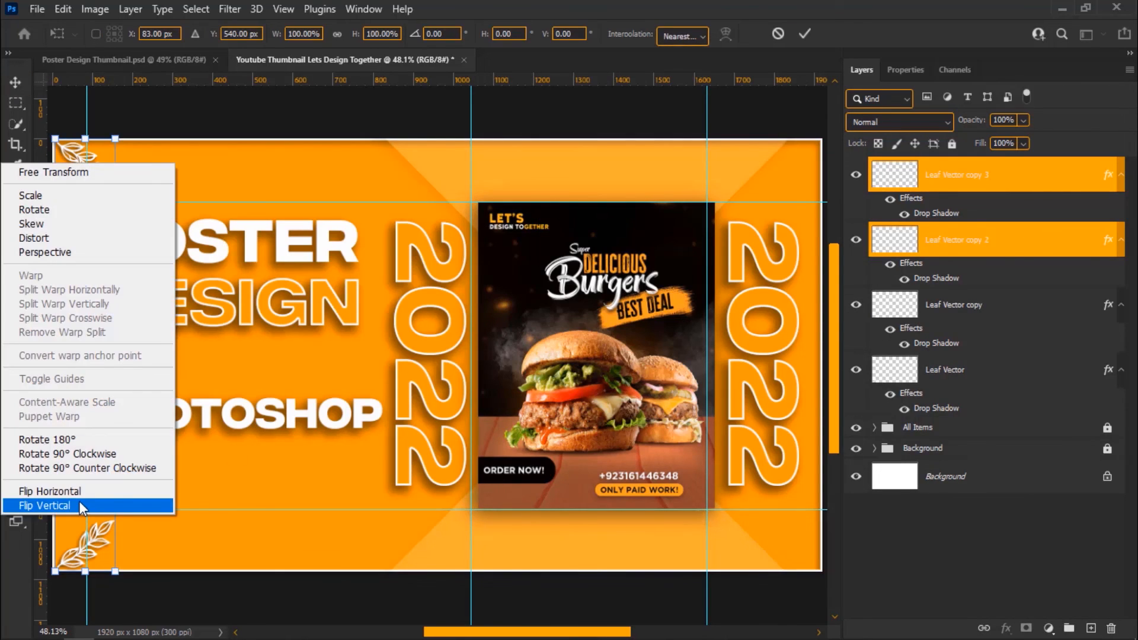
left_click(81, 495)
left_click_drag(95, 542, 811, 571)
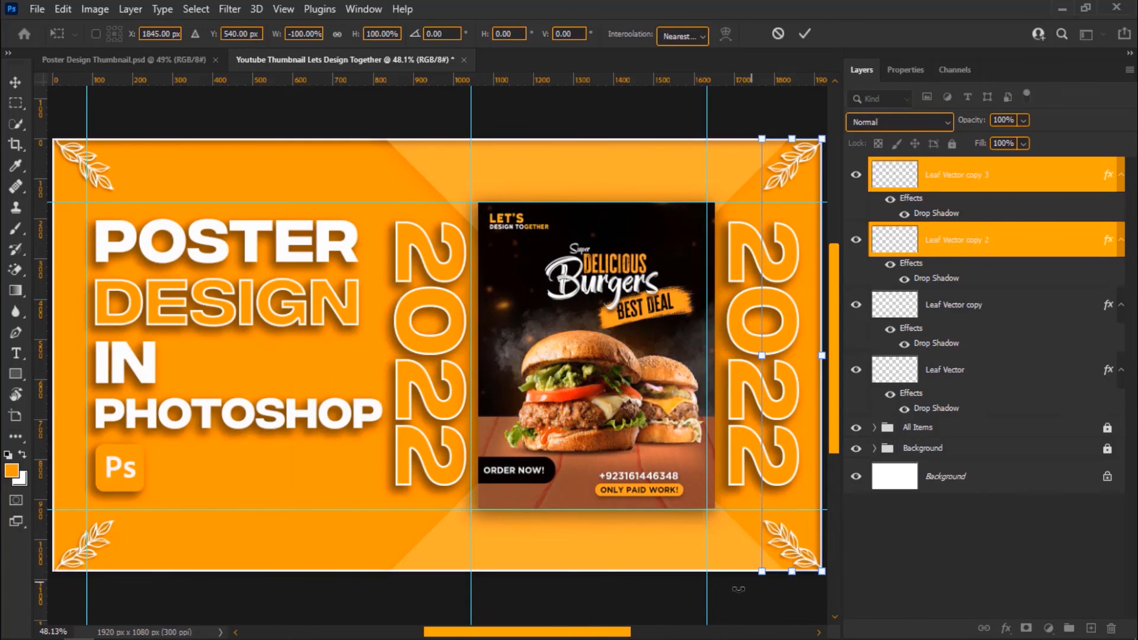
key("Return")
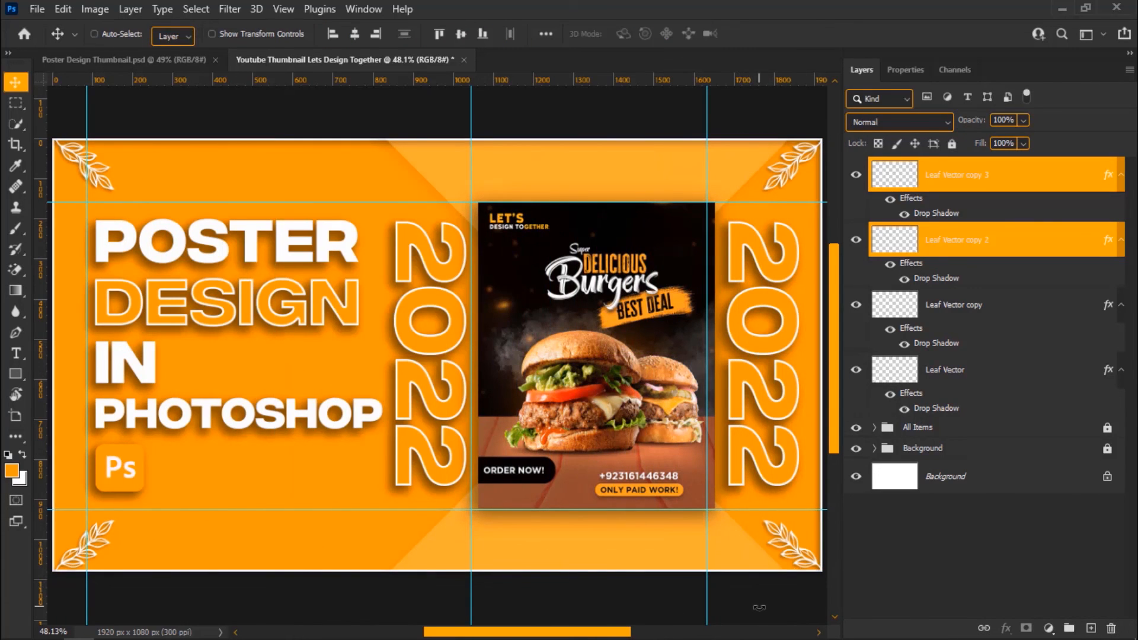
key("ctrl+semicolon")
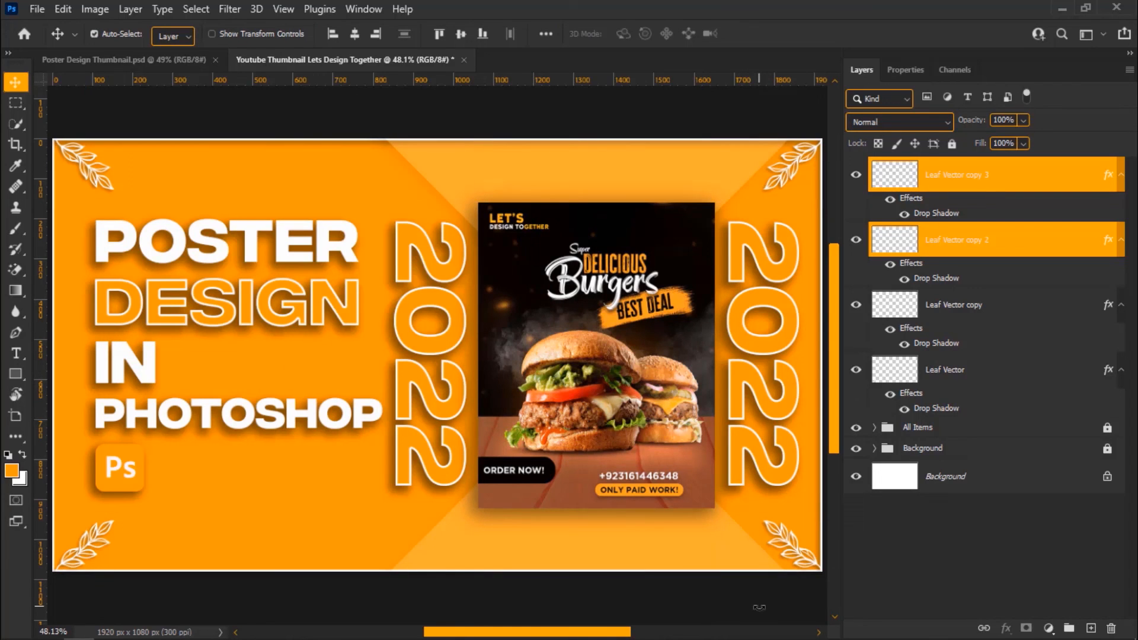